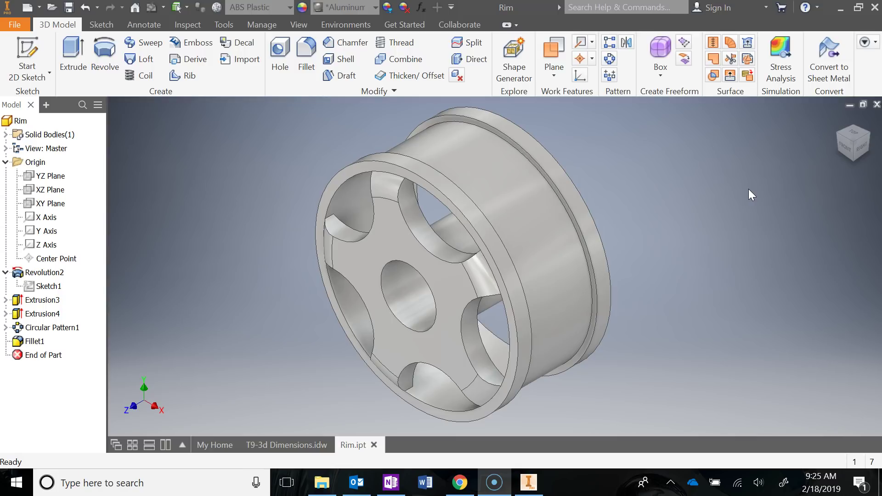
# Review the finished rim's extrusion, circular pattern and fillet features, and its dimensioned drawing in OneNote.
pyautogui.click(5, 162)
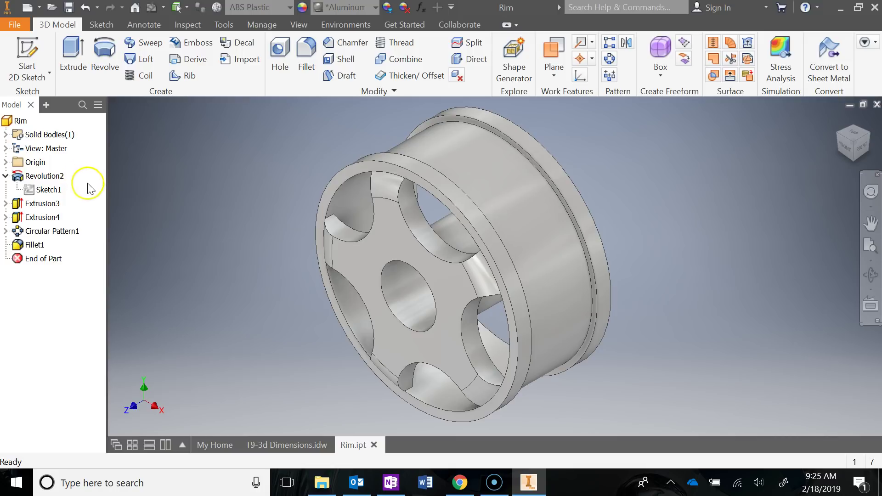
pyautogui.click(55, 221)
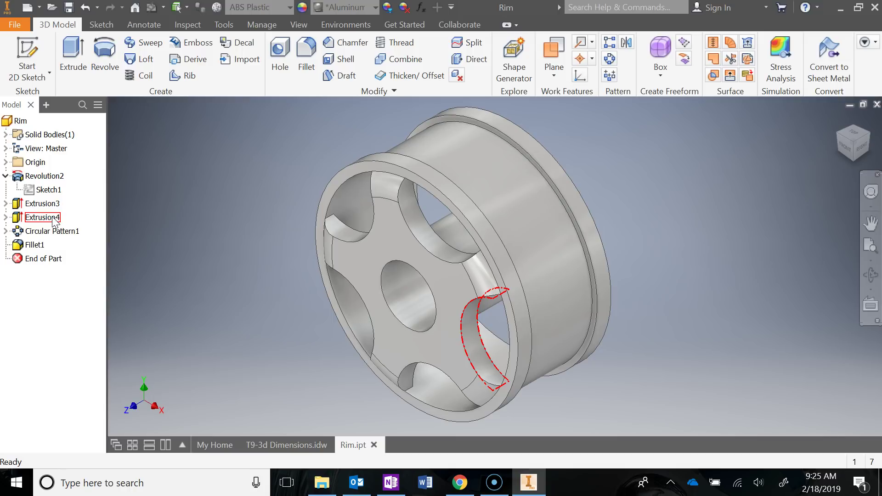
pyautogui.click(53, 231)
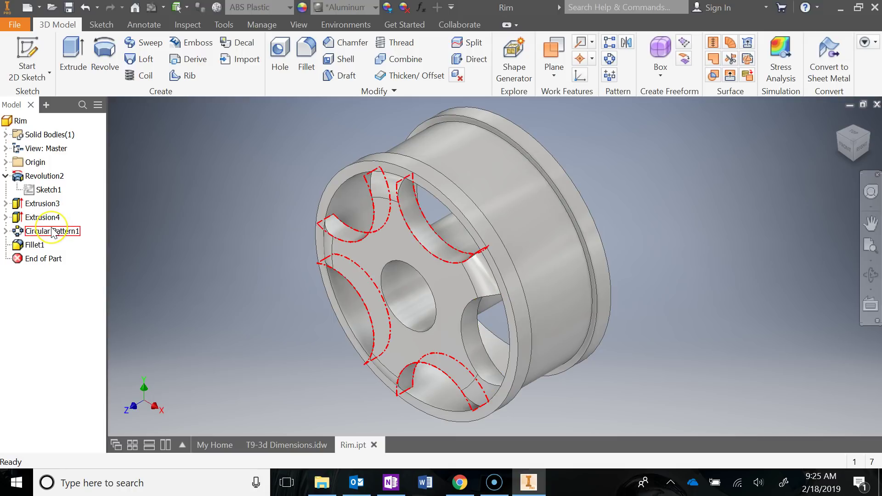
pyautogui.click(34, 245)
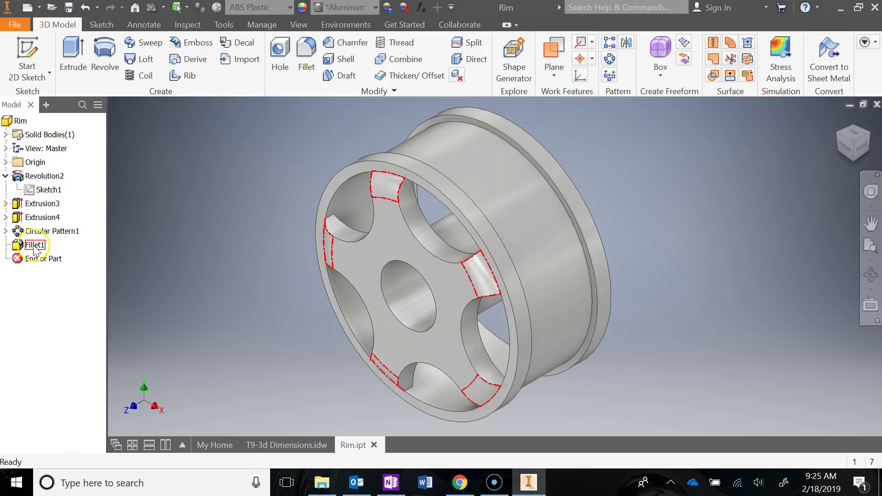
pyautogui.click(128, 236)
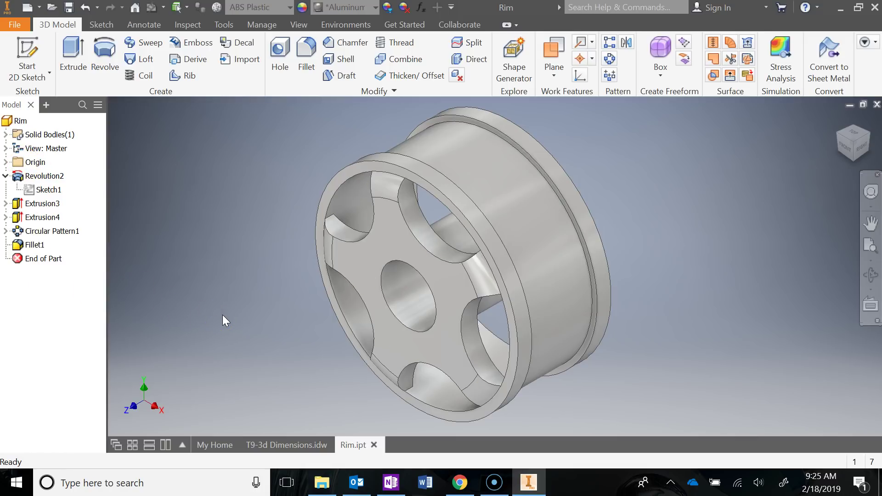
pyautogui.click(391, 482)
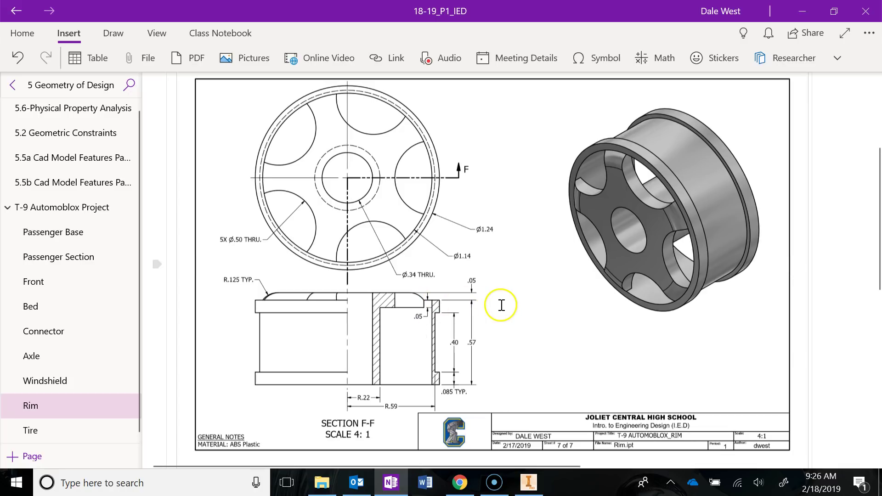
# Switch back to Inventor and create a new part file.
pyautogui.click(529, 483)
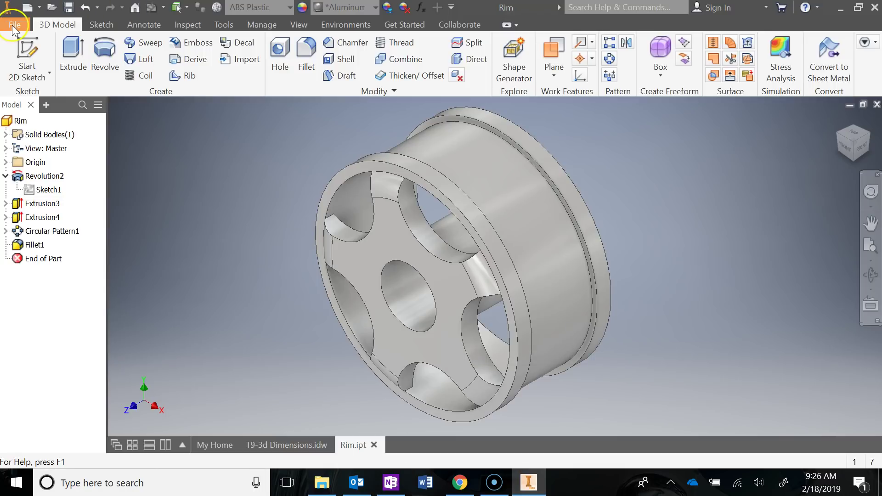
pyautogui.click(12, 27)
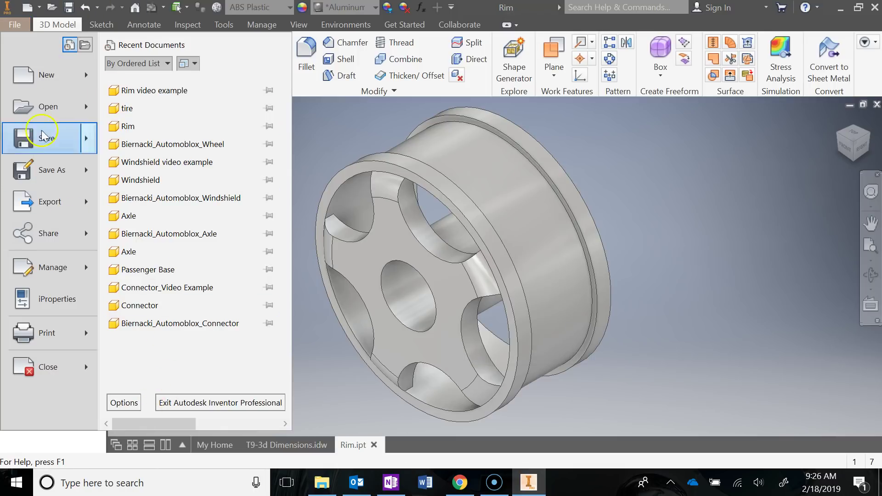
pyautogui.click(42, 72)
pyautogui.click(645, 417)
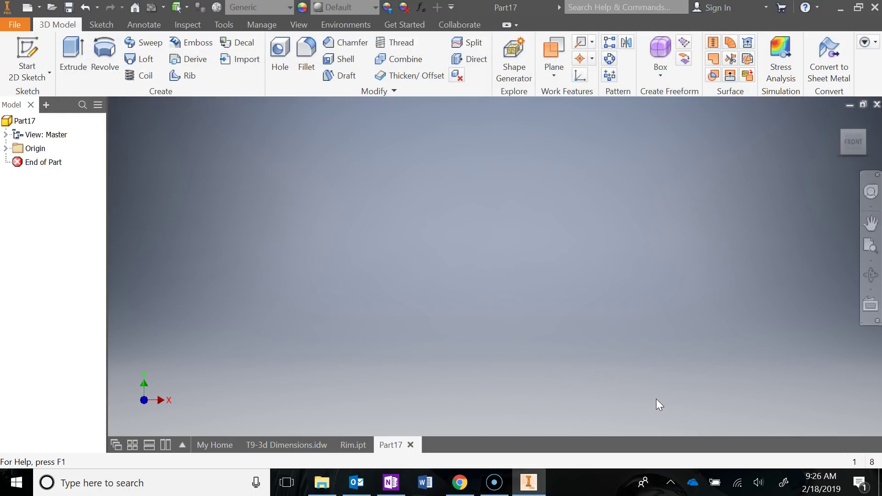
# Save the new part as Rim video example in the desktop's T-9 Automoblox folder, replacing the existing file.
pyautogui.click(12, 25)
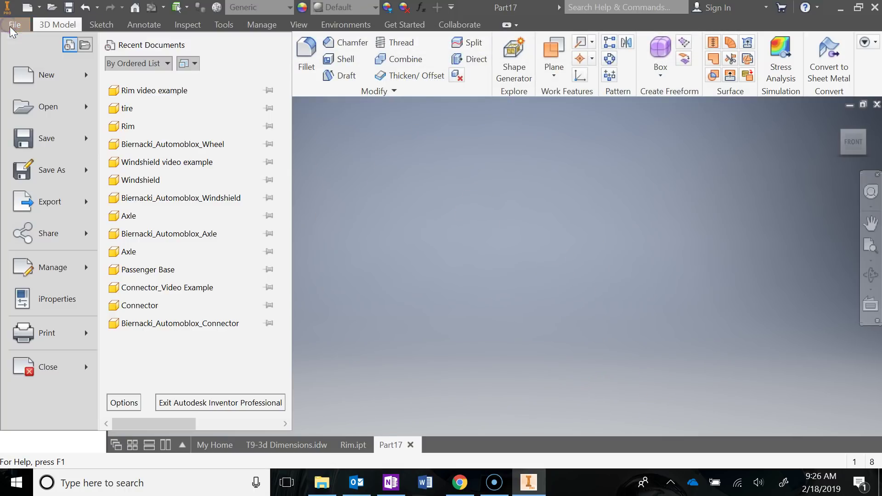
pyautogui.click(51, 170)
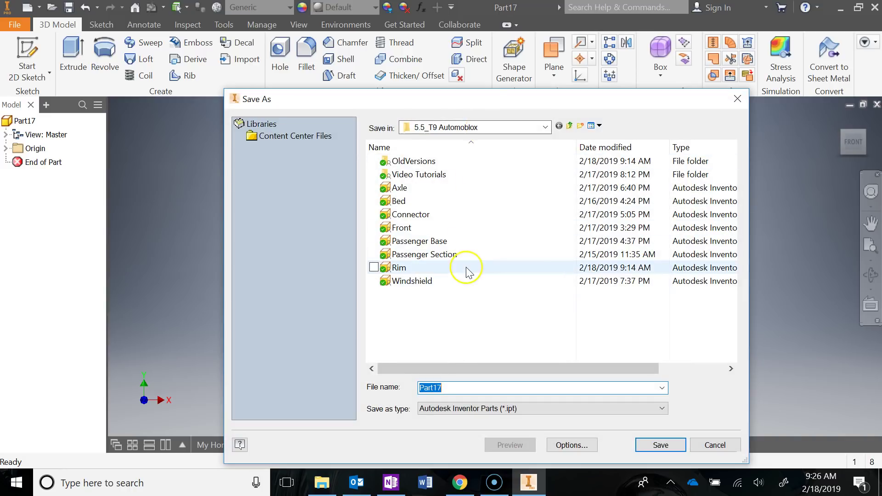
pyautogui.click(522, 131)
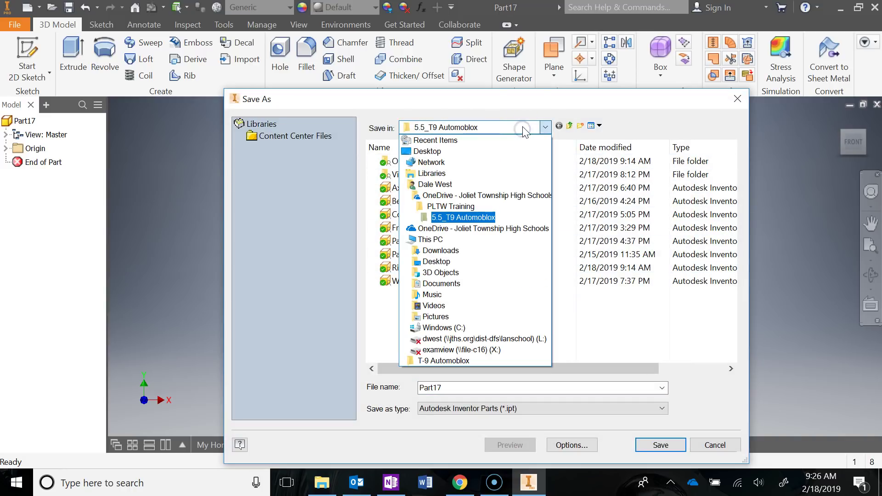
pyautogui.click(487, 152)
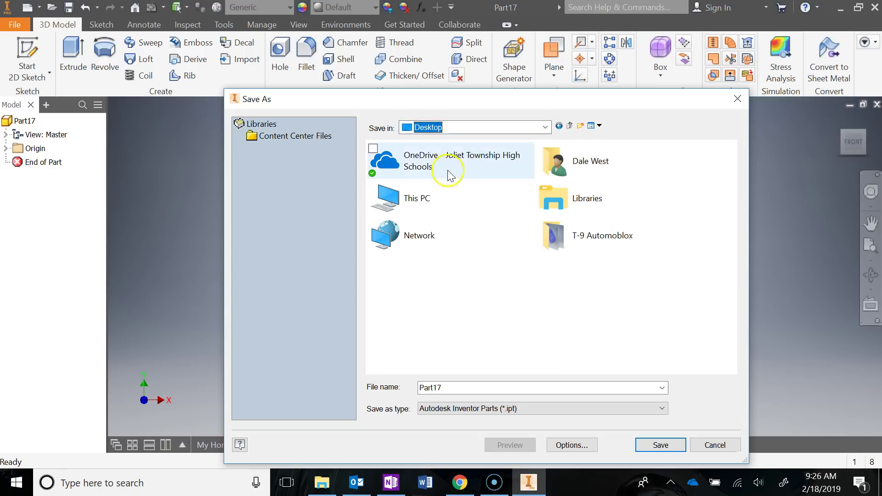
pyautogui.doubleClick(583, 241)
pyautogui.click(418, 254)
pyautogui.click(666, 445)
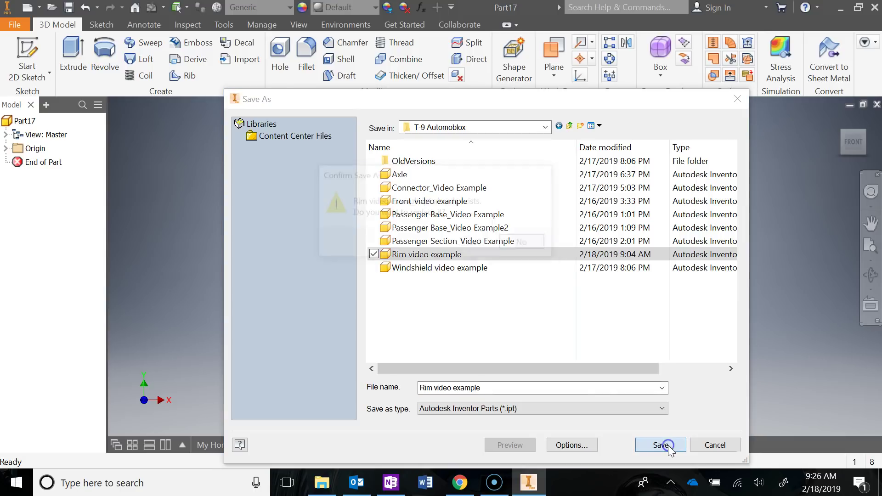
pyautogui.click(475, 242)
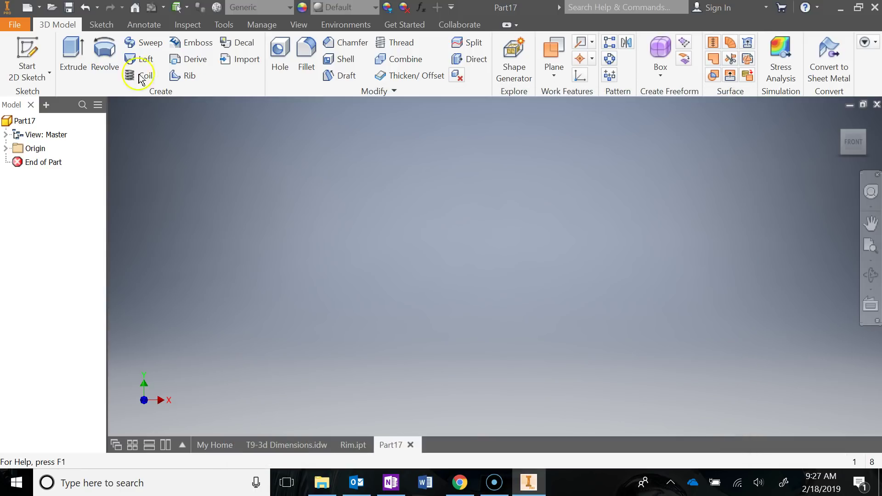
# Start a 2D sketch on the YZ plane of the new part.
pyautogui.click(9, 42)
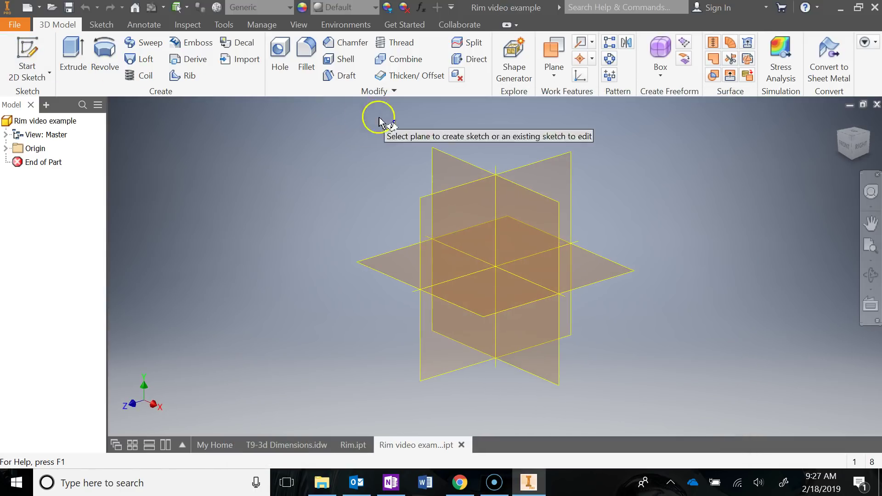
pyautogui.click(548, 161)
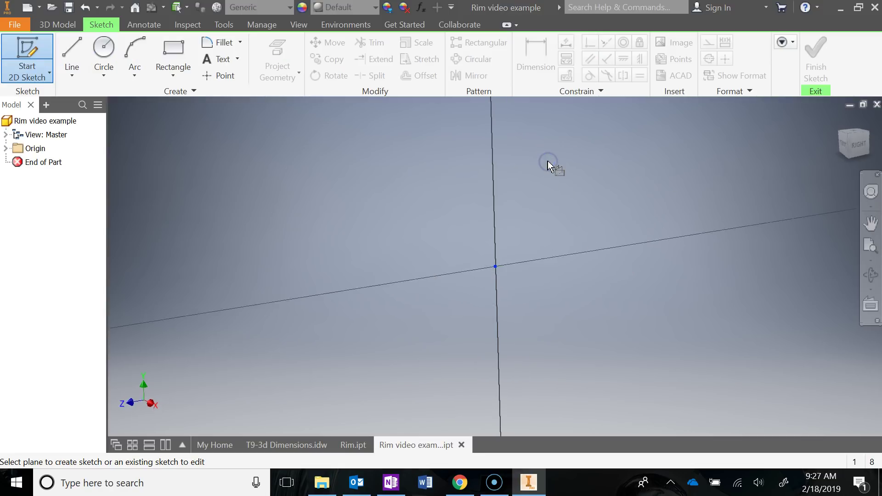
pyautogui.click(655, 183)
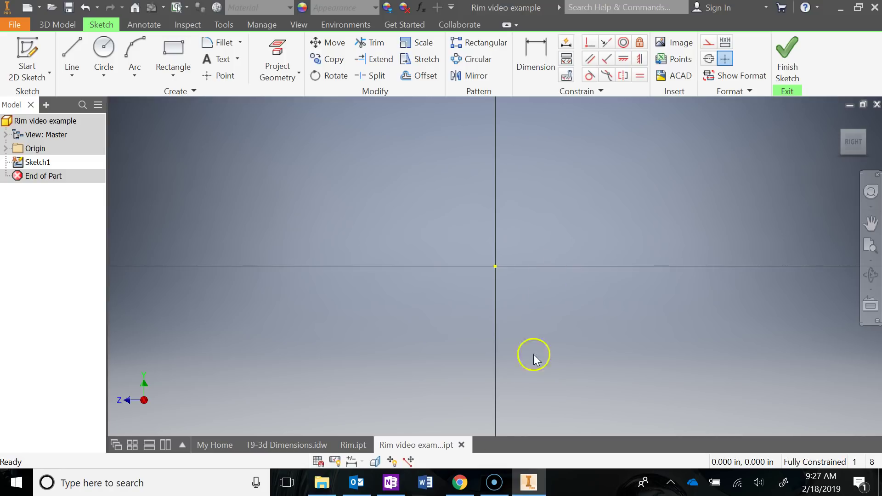
# Examine the rim's section drawing in OneNote and the cross-section of the finished Rim part in Inventor, viewed straight on.
pyautogui.moveTo(459, 489)
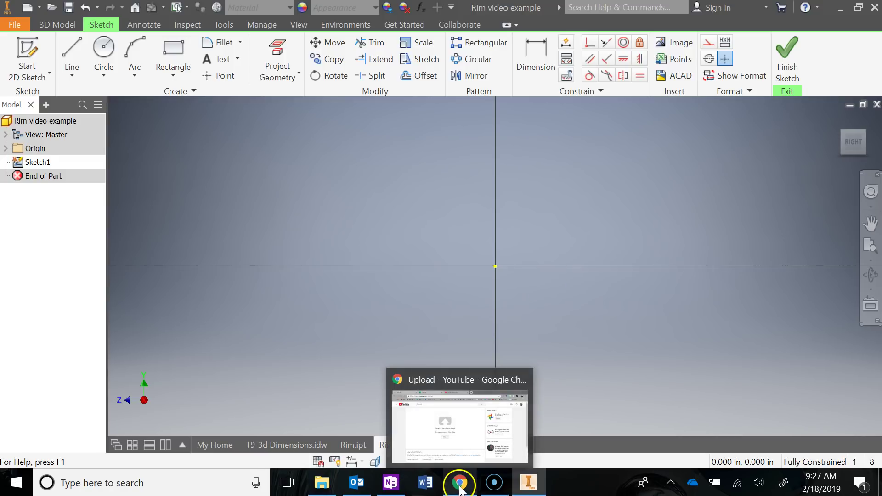
pyautogui.click(391, 482)
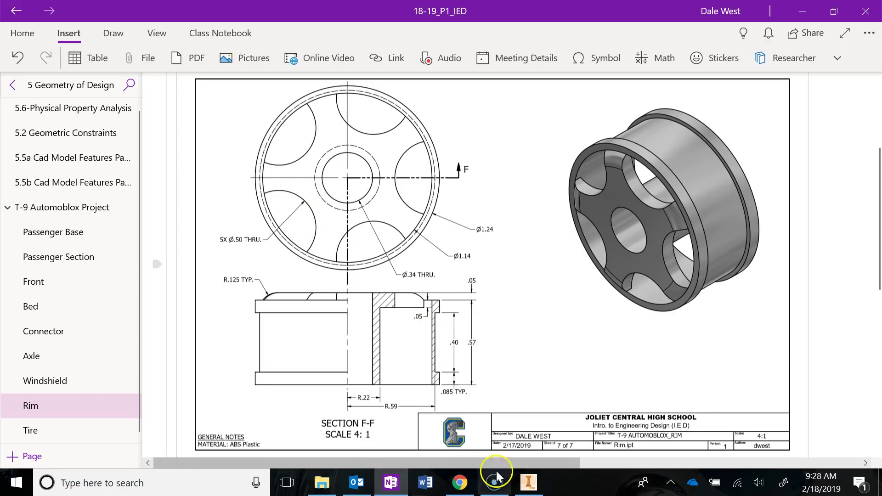
pyautogui.click(529, 484)
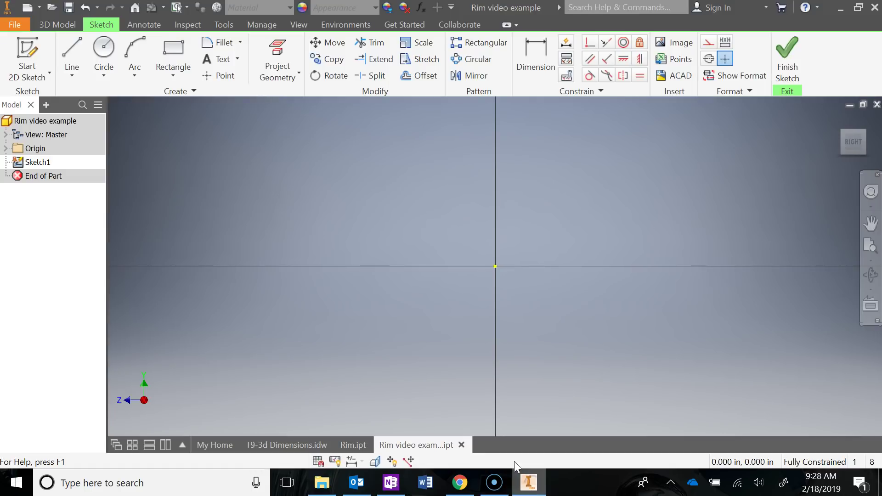
pyautogui.click(350, 444)
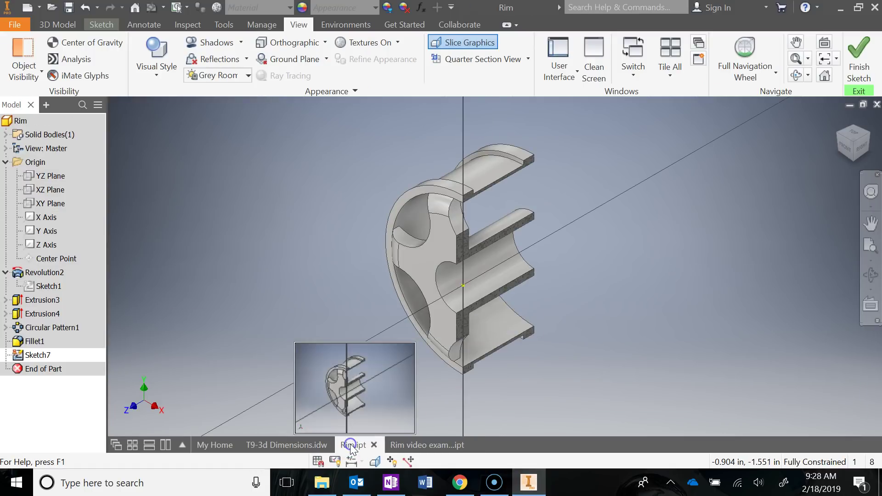
pyautogui.click(859, 151)
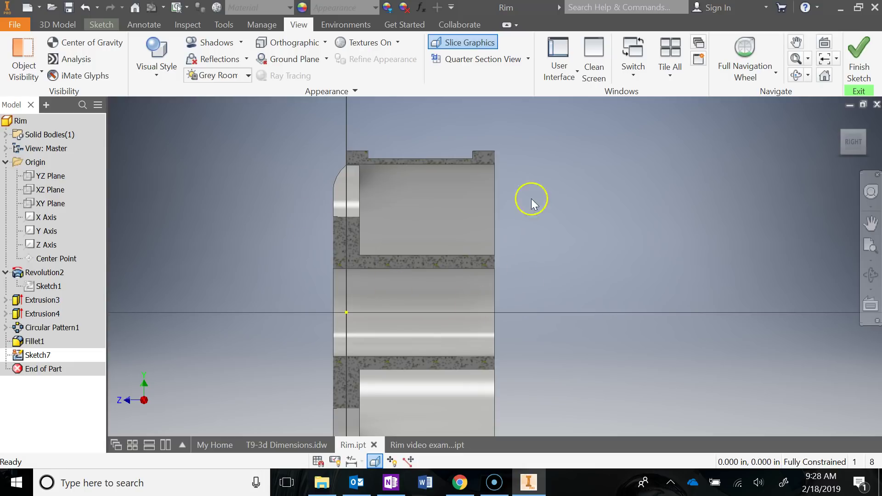
# In the Rim video example sketch, create a horizontal centerline 0.570 in long from the origin, using the length given in the OneNote drawing.
pyautogui.click(434, 443)
pyautogui.moveTo(591, 289); pyautogui.dragTo(478, 287)
pyautogui.click(71, 50)
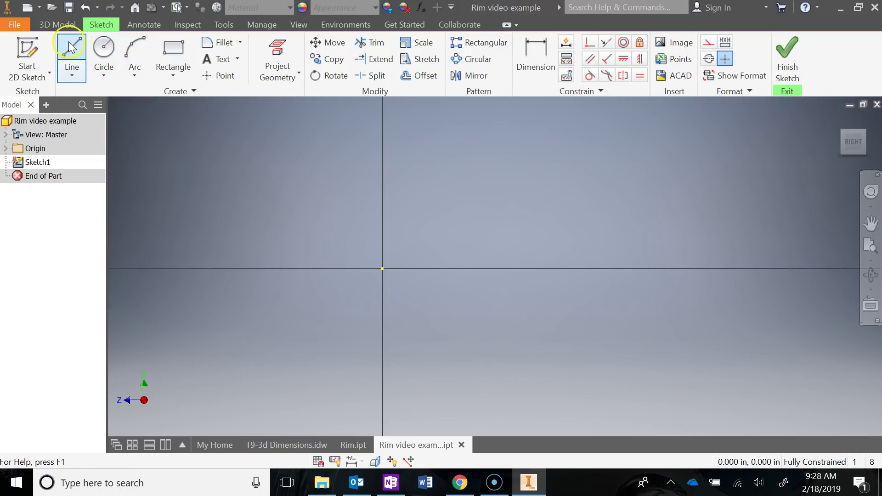
pyautogui.click(381, 268)
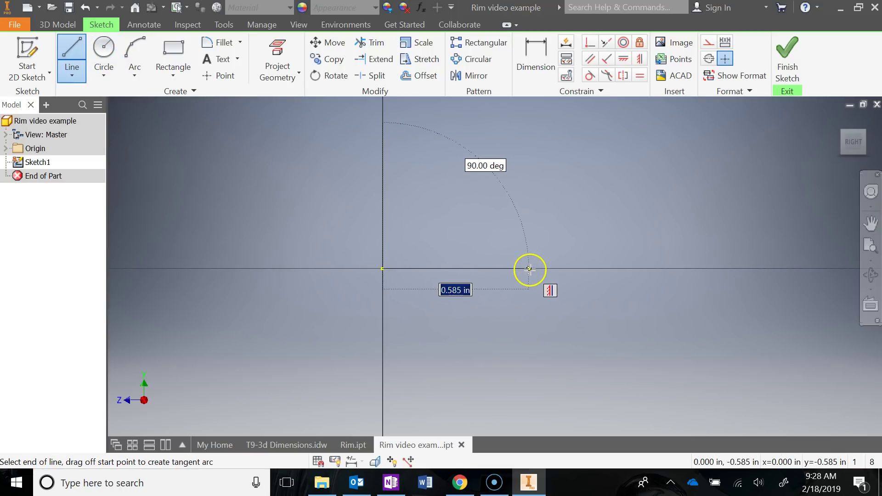
pyautogui.click(391, 483)
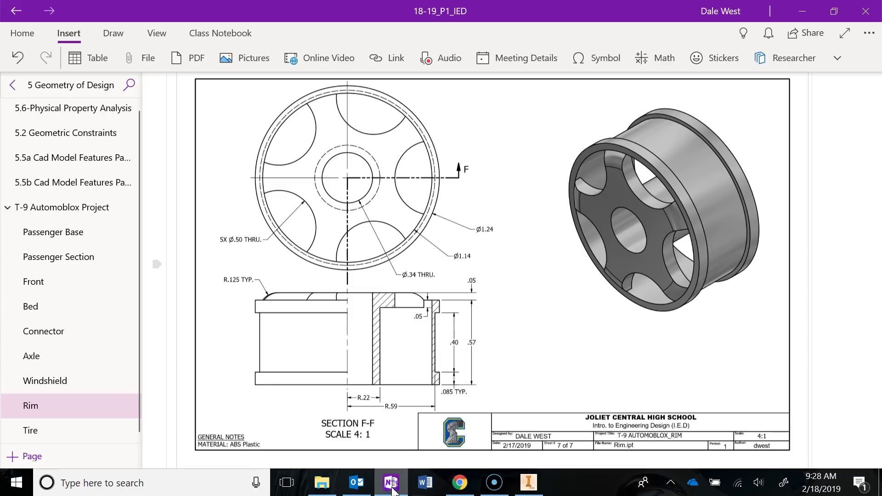
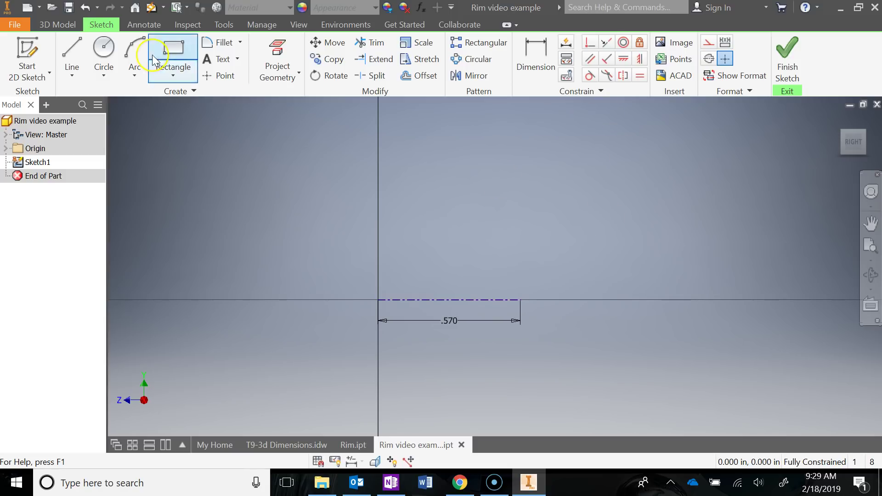
# Sketch the hub wall outline above the centerline: a 0.570 in line from the vertical axis, a short end edge, and a parallel line about 0.494 in long back.
pyautogui.click(67, 49)
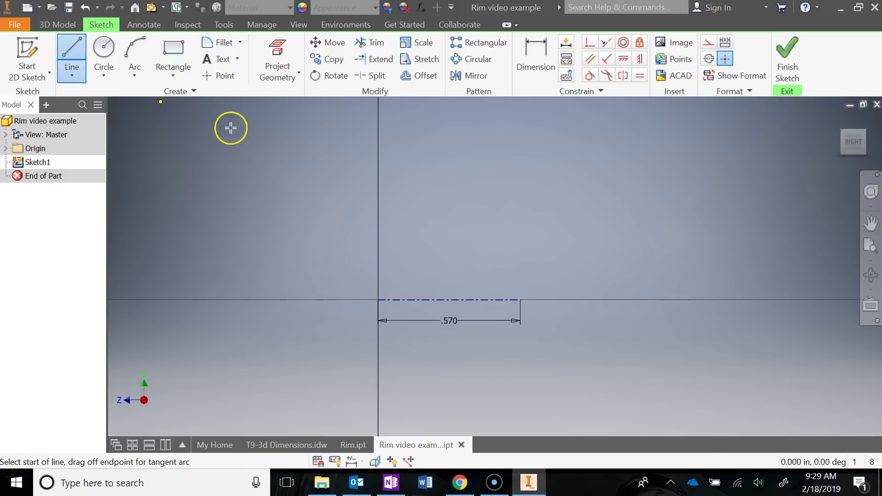
pyautogui.click(379, 231)
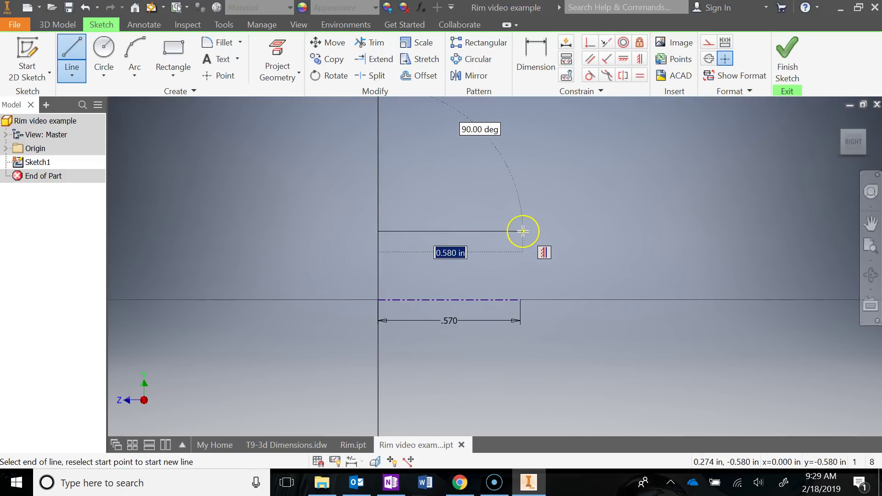
pyautogui.click(519, 231)
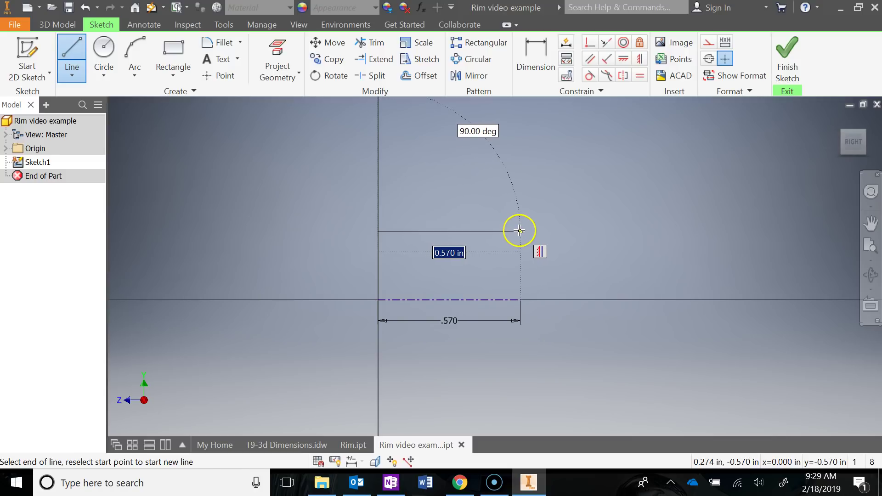
pyautogui.click(520, 231)
pyautogui.moveTo(521, 231); pyautogui.dragTo(397, 209)
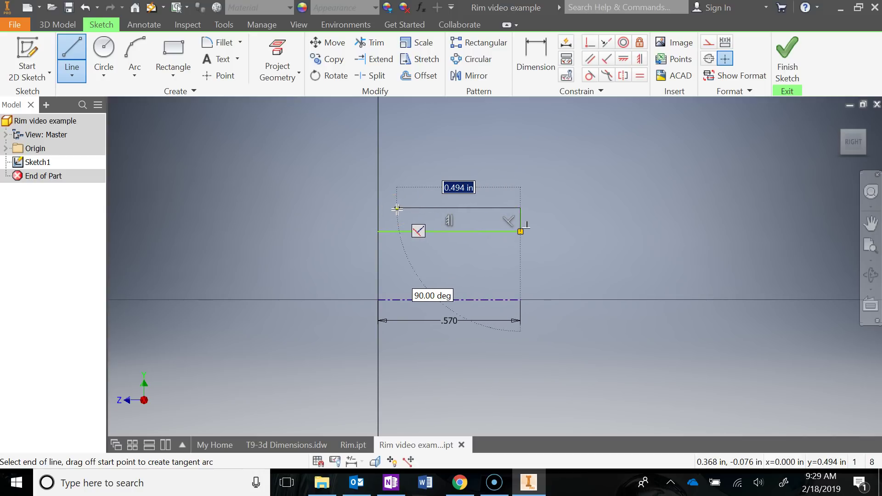
pyautogui.moveTo(396, 209); pyautogui.dragTo(397, 209)
# Extend the outline with a vertical web line, a parallel 0.494 in barrel line and a raised flange about 0.126 in wide at its free end.
pyautogui.moveTo(397, 154); pyautogui.dragTo(389, 192, button='middle')
pyautogui.moveTo(386, 165); pyautogui.dragTo(510, 155)
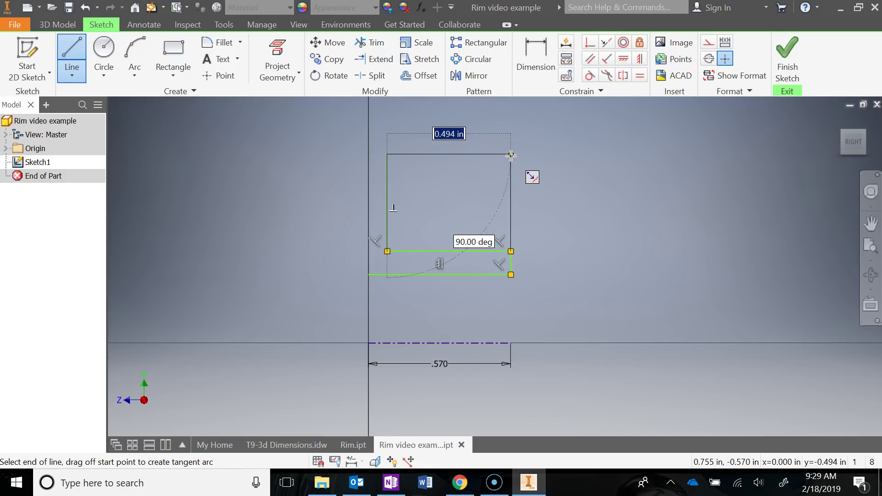
pyautogui.click(510, 155)
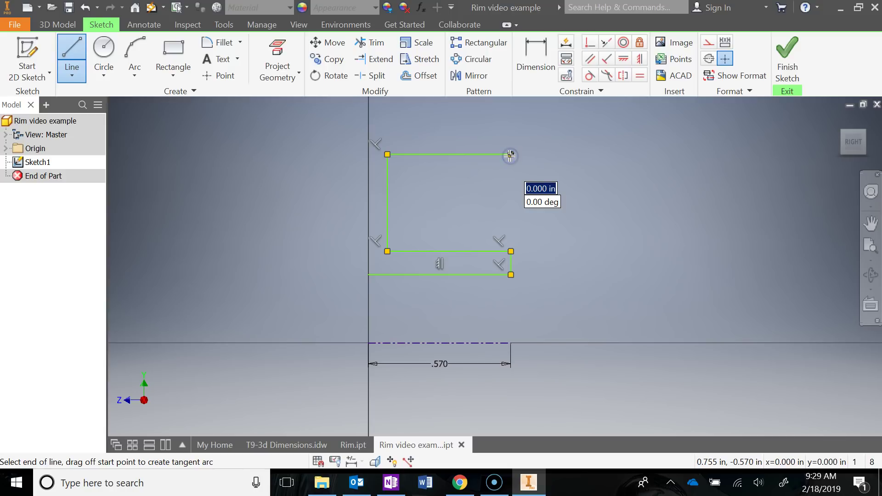
pyautogui.moveTo(509, 155); pyautogui.dragTo(509, 128)
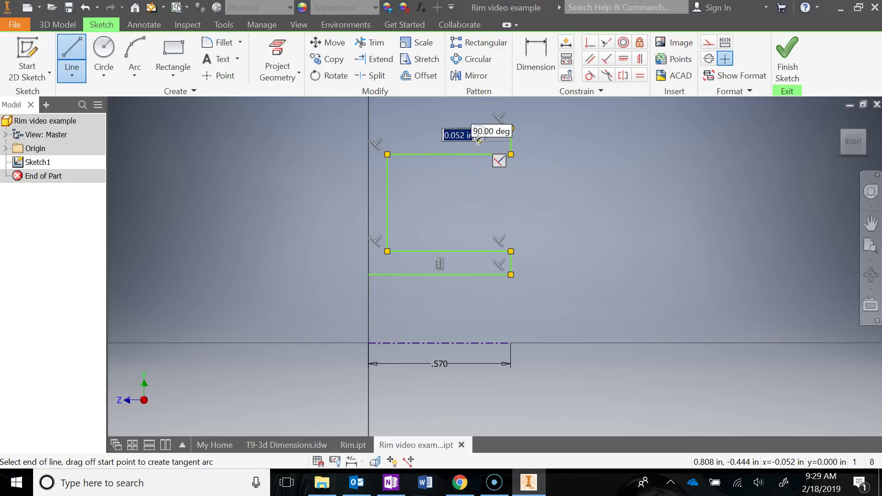
pyautogui.click(477, 144)
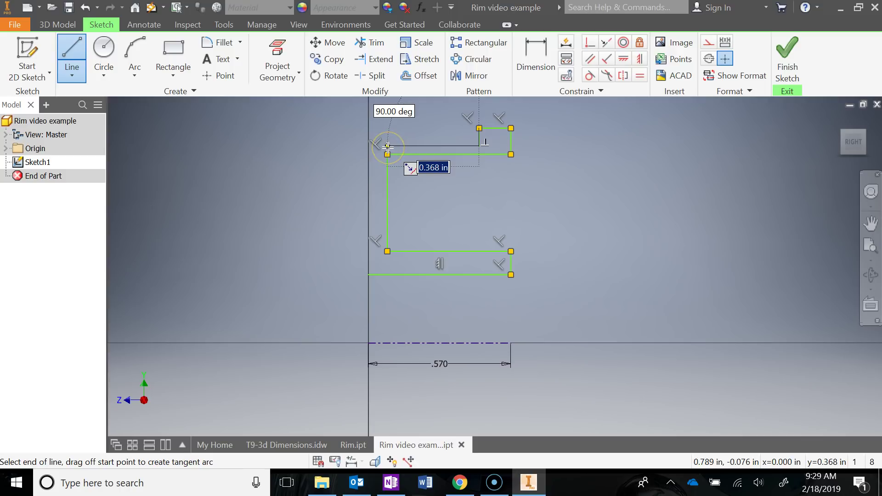
# Sketch the groove floor about 0.32 in long, a 0.072 in rise and a second flange to the vertical axis, closing the outline at the hub line.
pyautogui.moveTo(388, 146); pyautogui.dragTo(399, 146)
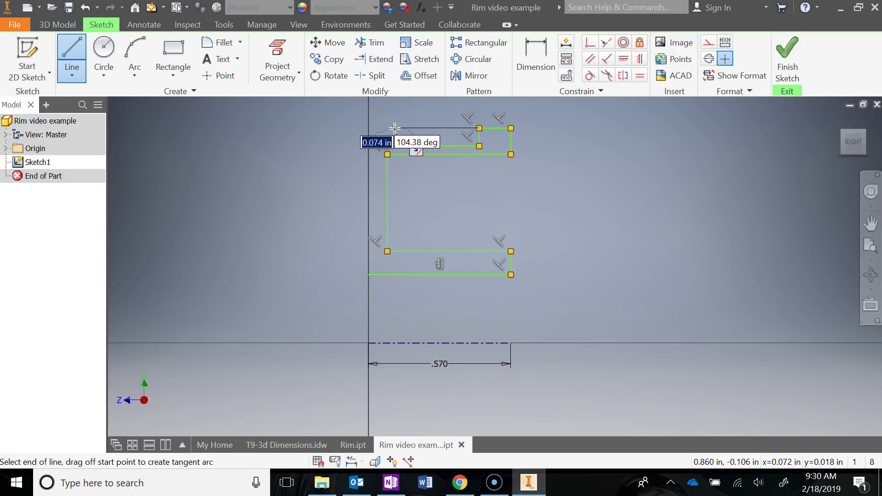
pyautogui.scroll(3, 394, 130)
pyautogui.moveTo(393, 134); pyautogui.dragTo(400, 155, button='middle')
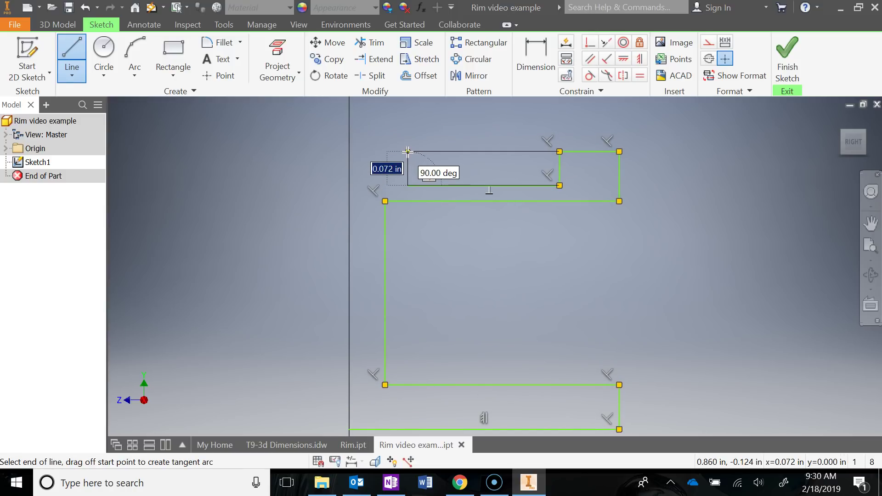
pyautogui.click(407, 152)
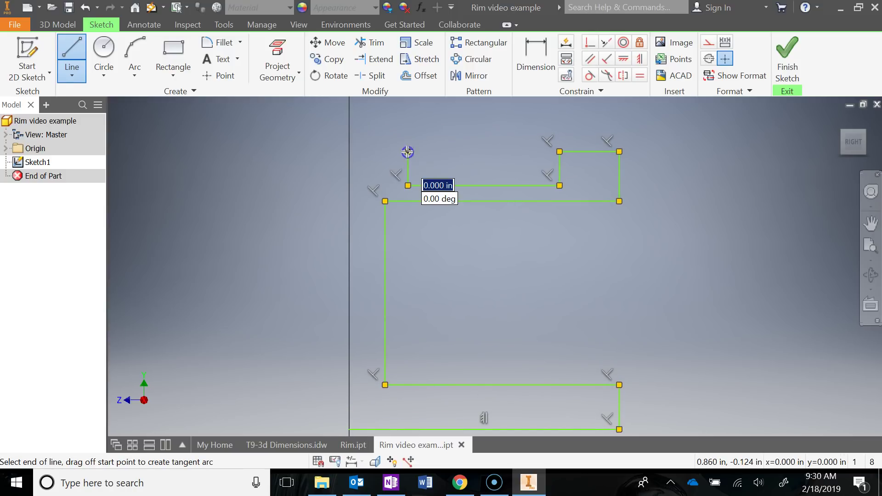
pyautogui.click(348, 151)
pyautogui.scroll(-4, 346, 209)
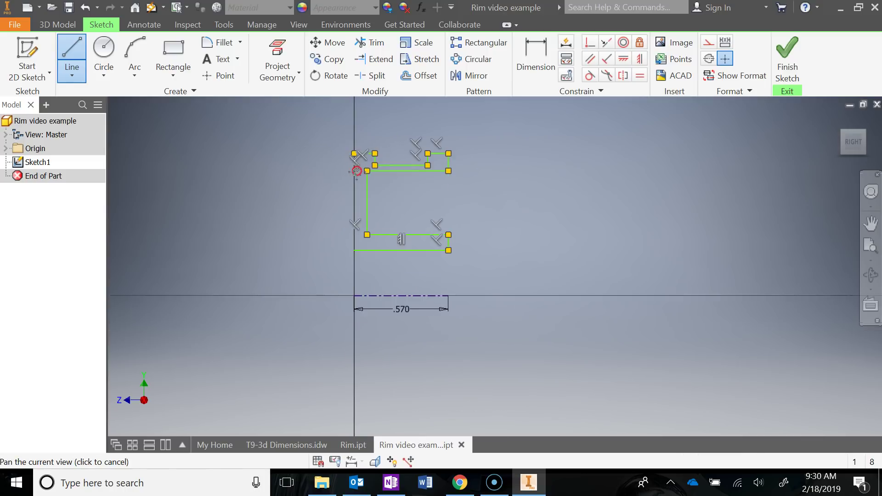
pyautogui.click(354, 246)
pyautogui.rightClick(354, 246)
pyautogui.press('Escape')
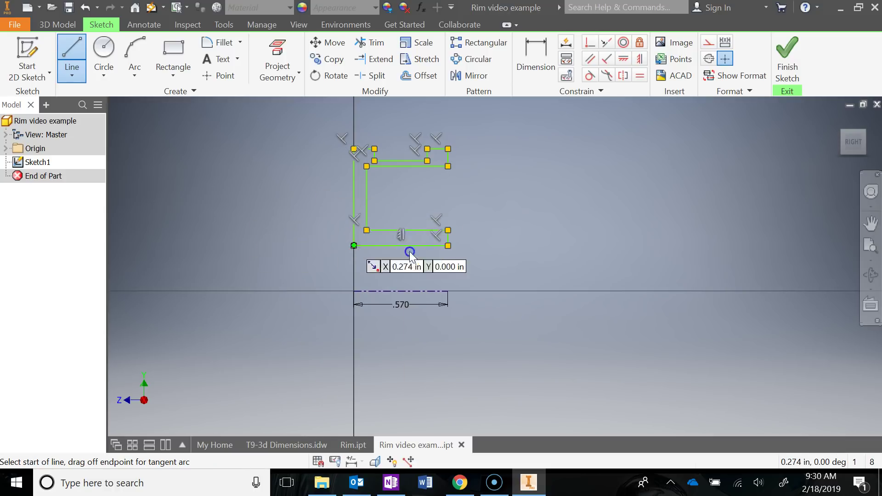
pyautogui.press('Escape')
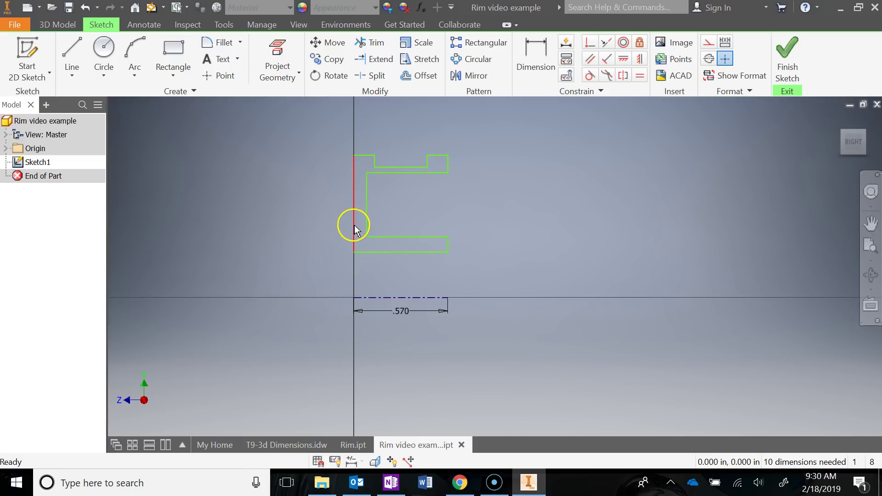
# Apply a coincident constraint between the profile's long vertical edge on the axis and the origin point.
pyautogui.click(353, 296)
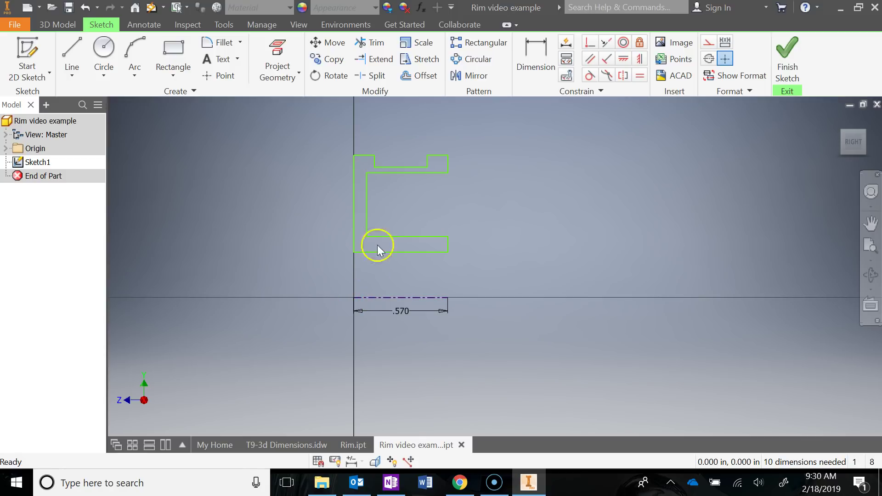
pyautogui.click(590, 44)
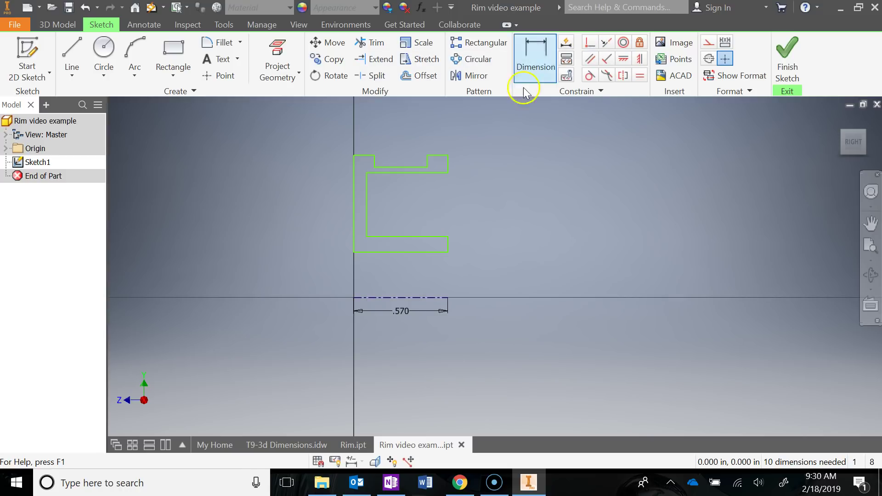
pyautogui.click(356, 236)
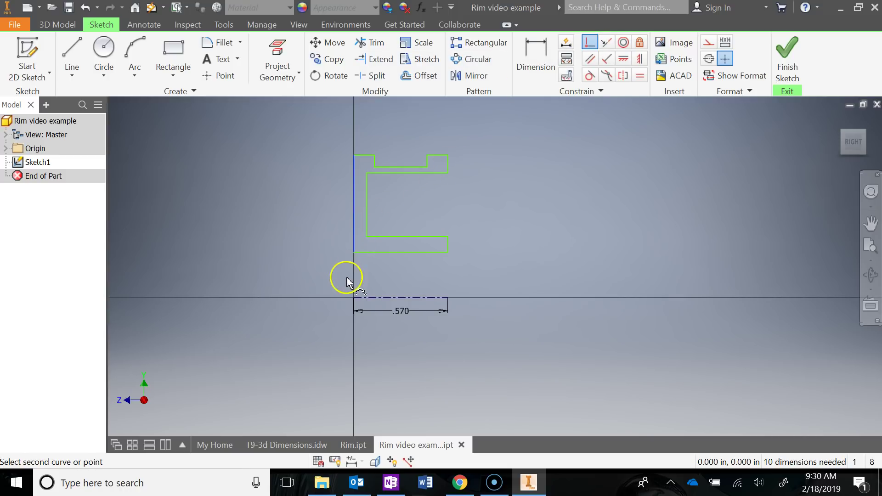
pyautogui.click(353, 297)
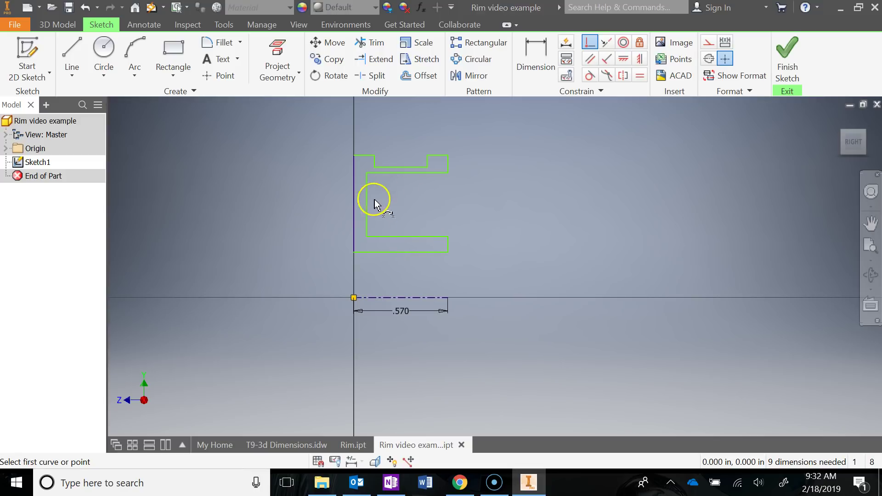
pyautogui.click(352, 211)
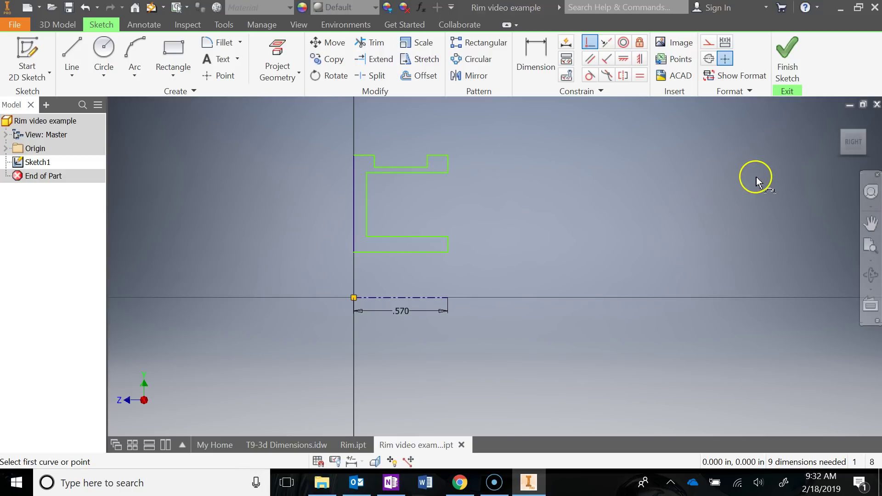
# Dimension the lower hub line of the profile at 0.570 in, placing the dimension just below it.
pyautogui.click(536, 60)
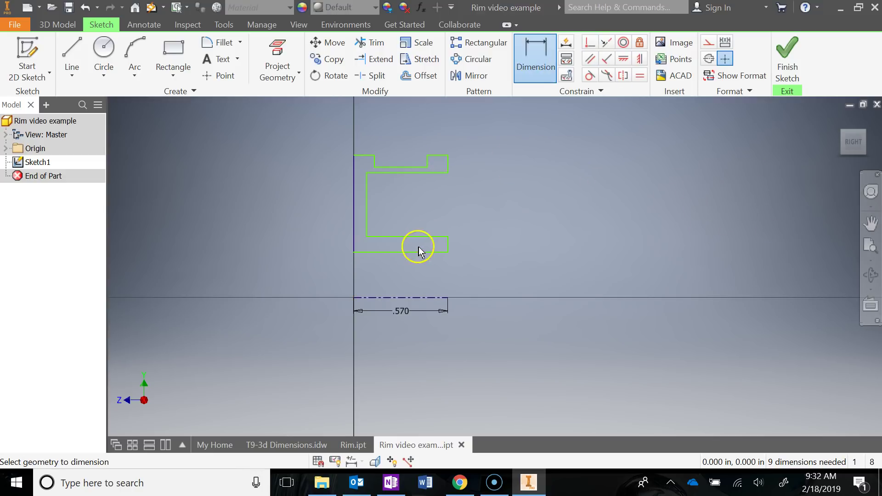
pyautogui.click(400, 252)
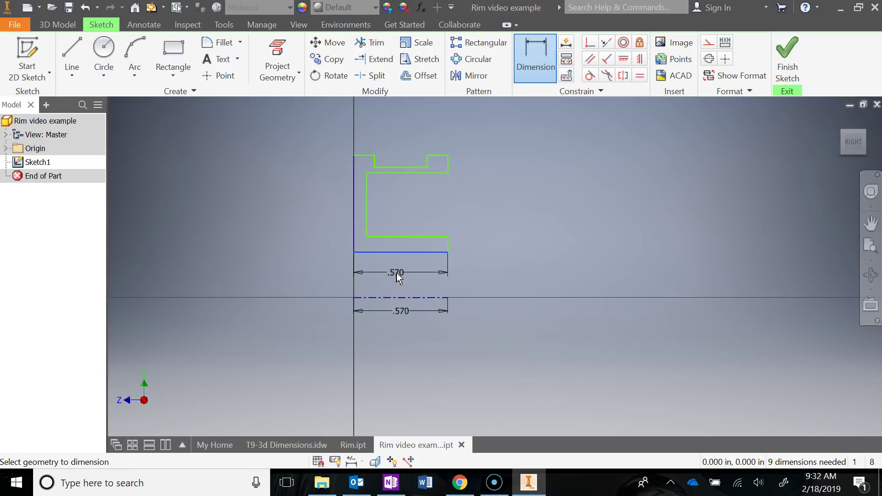
pyautogui.click(398, 269)
pyautogui.click(450, 318)
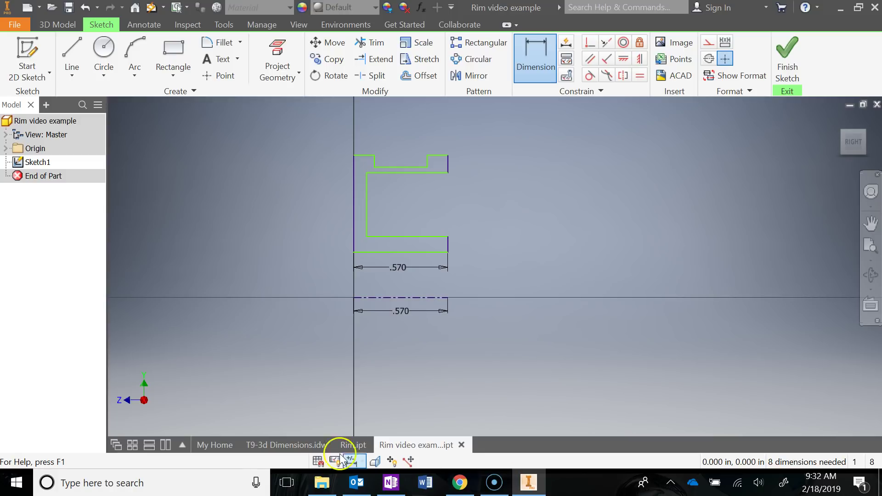
# Check the rim drawing in OneNote and dimension the web thickness between the two vertical lines in the Inventor sketch at .05 in.
pyautogui.click(276, 444)
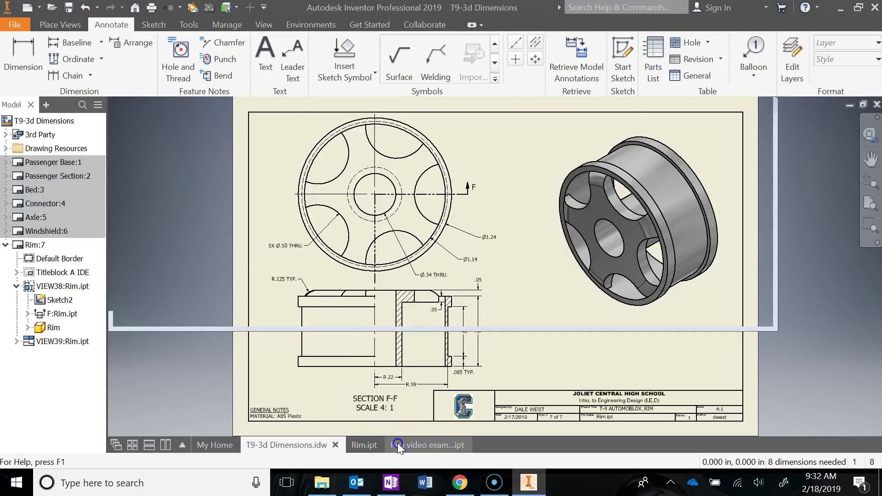
pyautogui.click(398, 442)
pyautogui.click(391, 482)
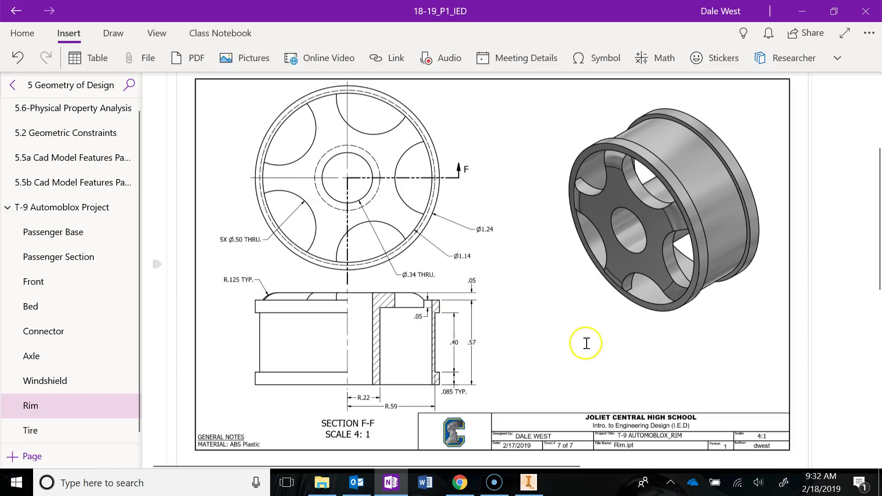
pyautogui.click(525, 486)
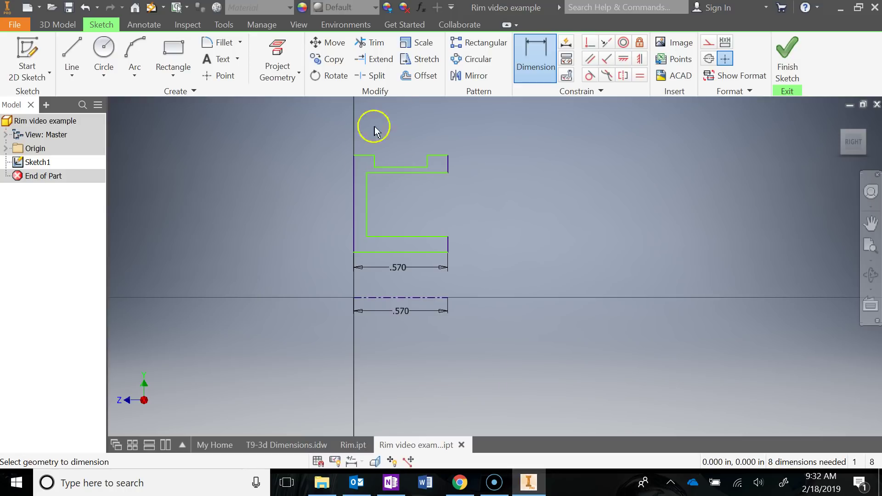
pyautogui.click(366, 207)
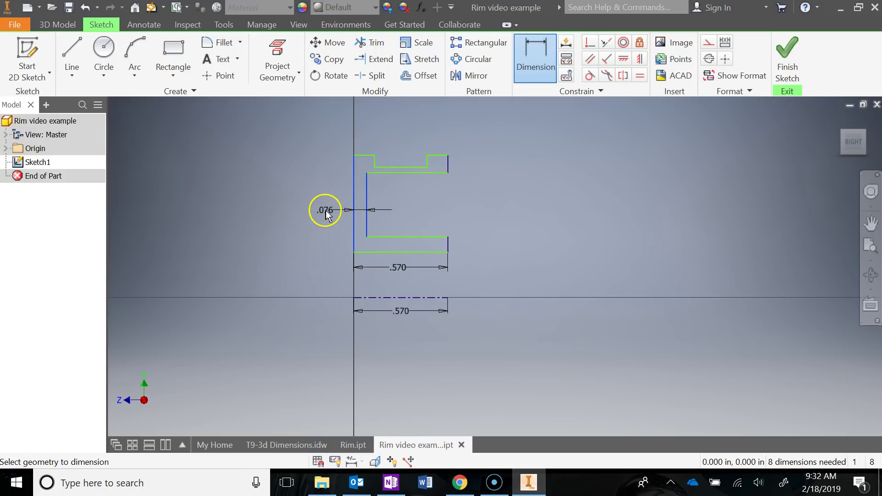
pyautogui.click(326, 210)
pyautogui.write('.05')
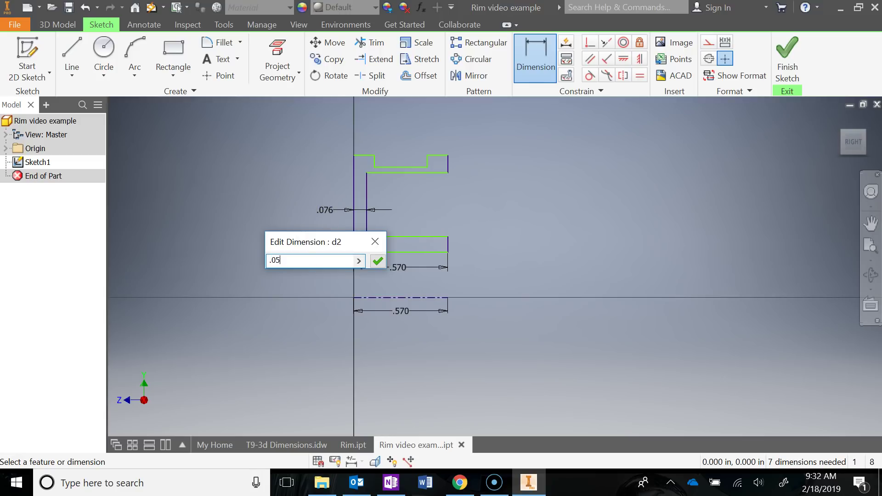
pyautogui.press('Return')
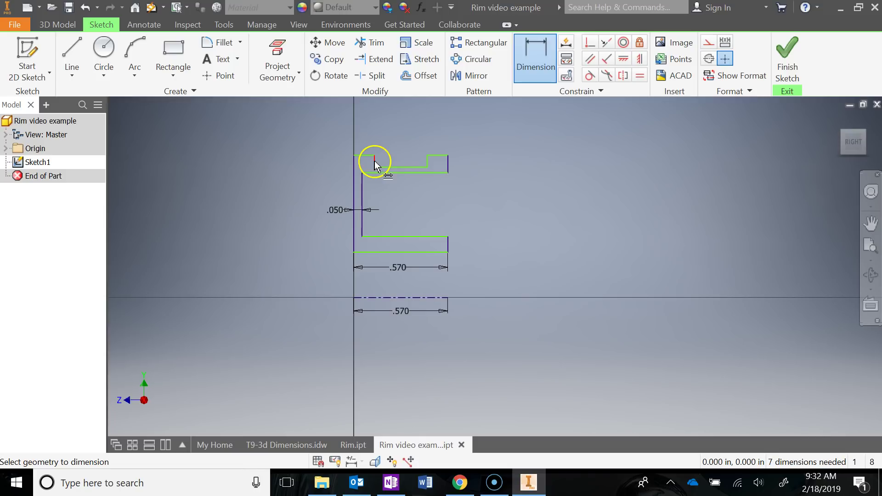
# Dimension the width of the flange at the profile's open end at .085 in, taking the value from the OneNote rim drawing.
pyautogui.click(444, 156)
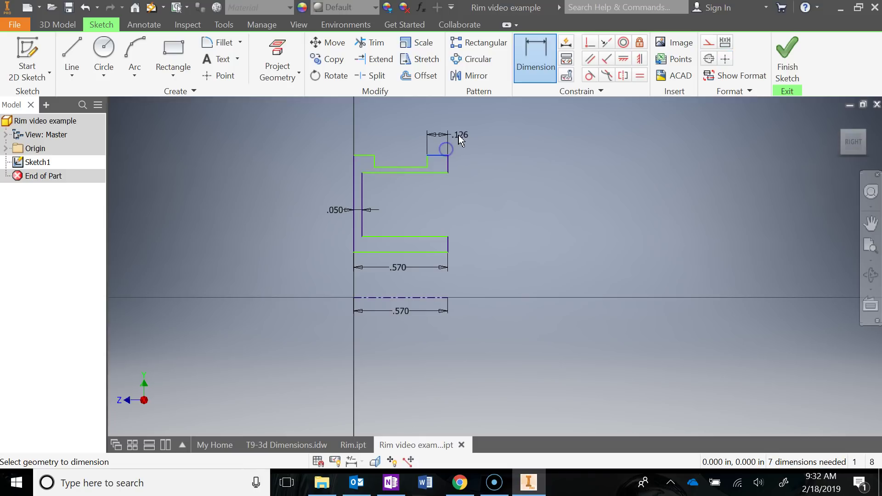
pyautogui.click(468, 136)
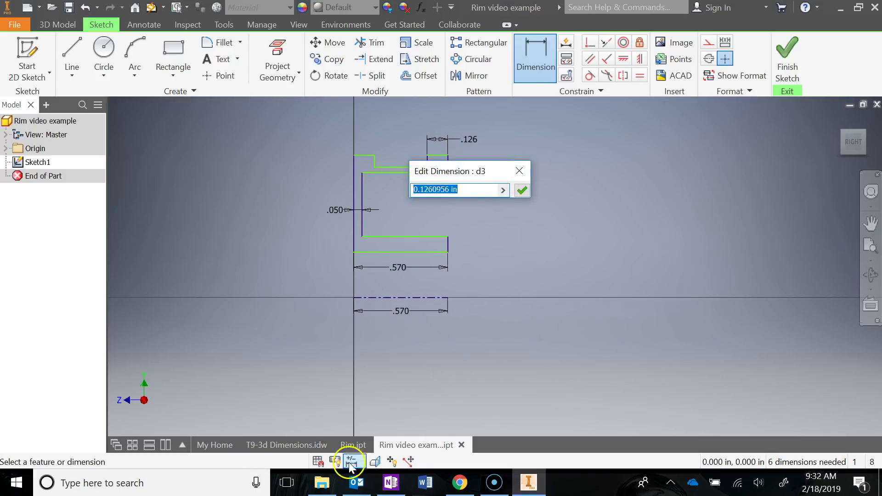
pyautogui.click(391, 483)
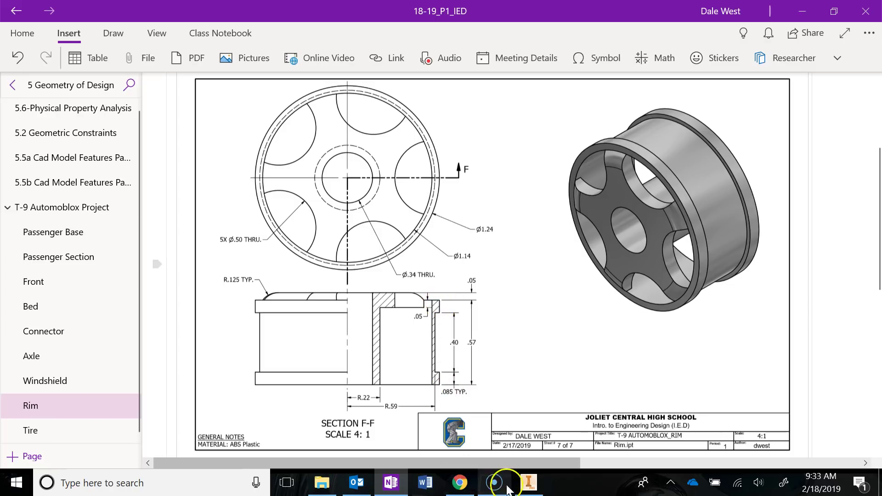
pyautogui.click(528, 482)
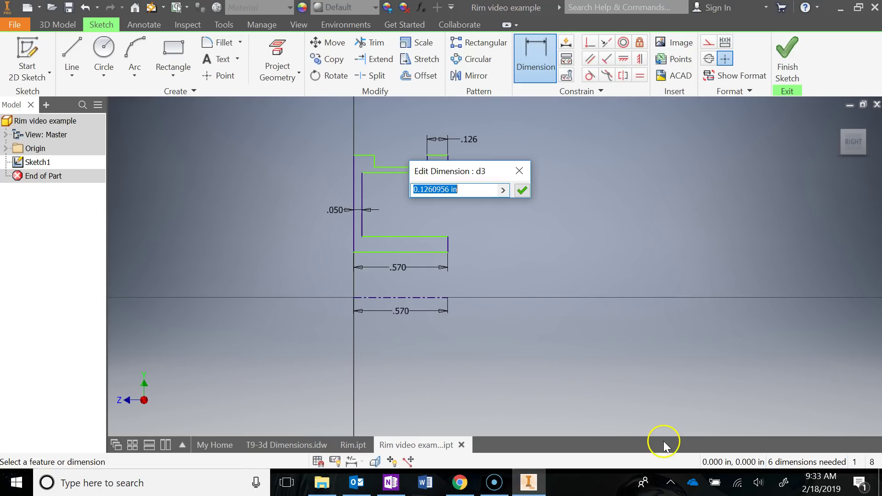
pyautogui.write('.085')
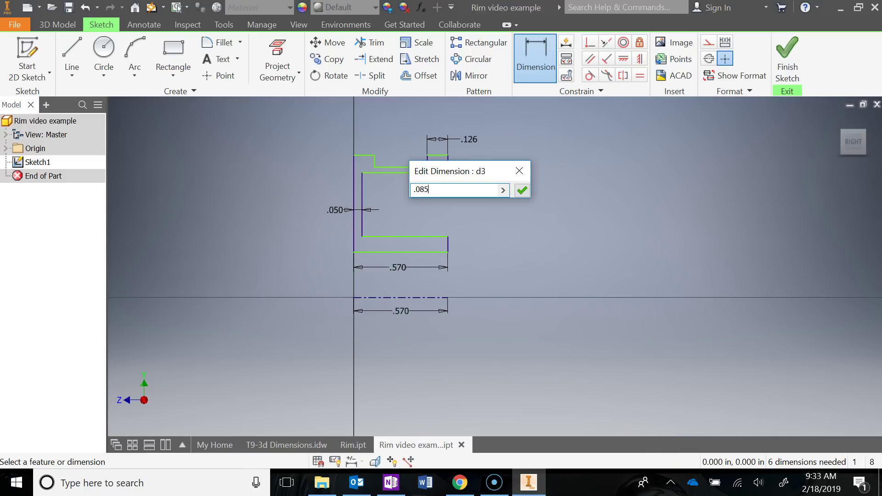
pyautogui.press('Return')
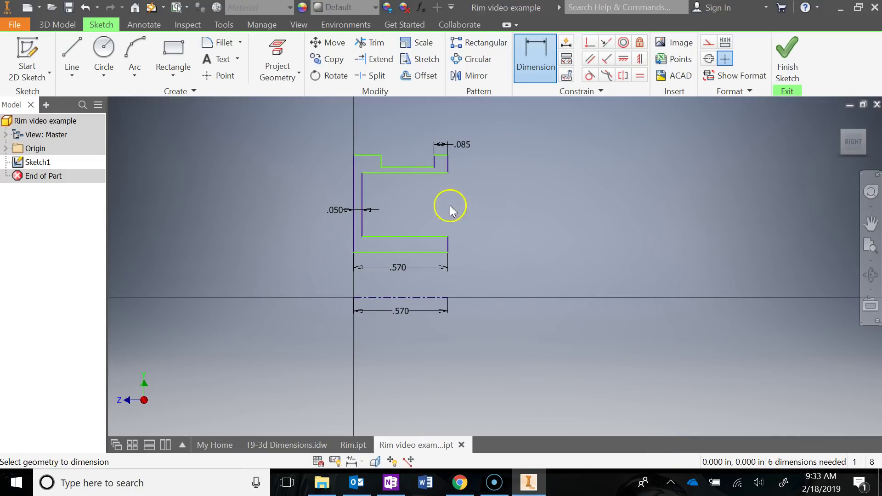
# Dimension the width of the recess between the profile's two flanges at .4 in, taking the value from the OneNote rim drawing.
pyautogui.click(406, 168)
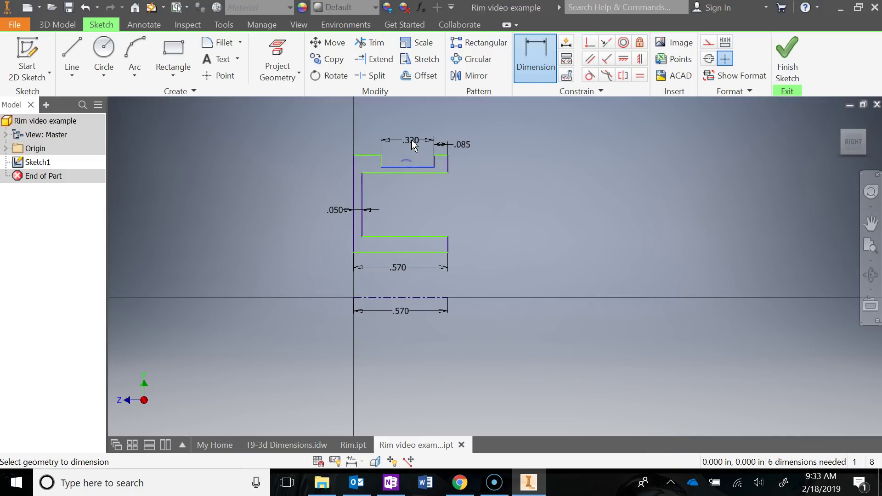
pyautogui.click(413, 132)
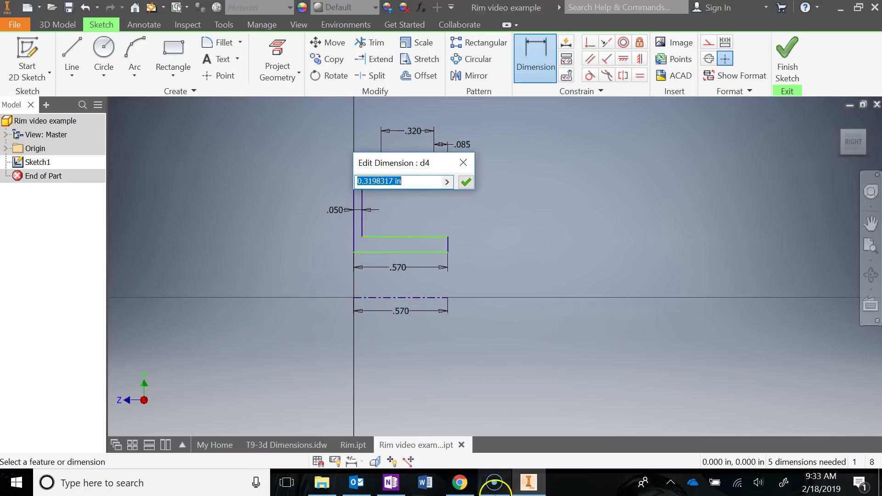
pyautogui.click(391, 482)
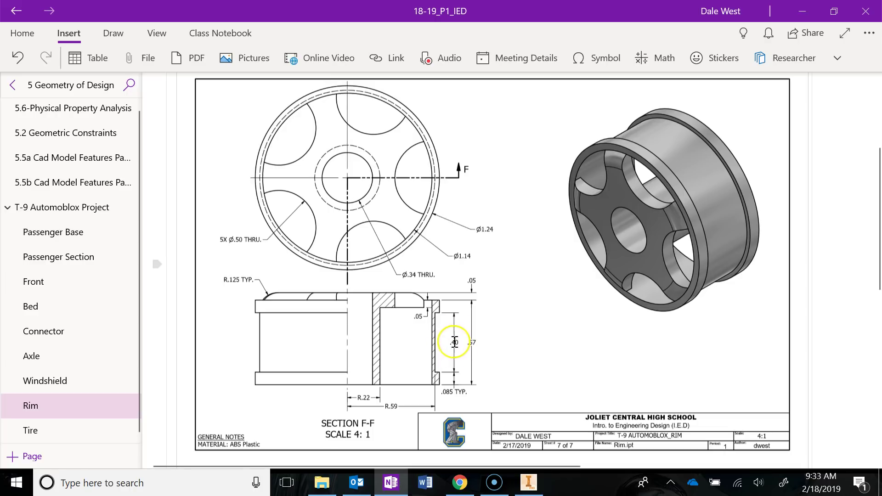
pyautogui.click(459, 482)
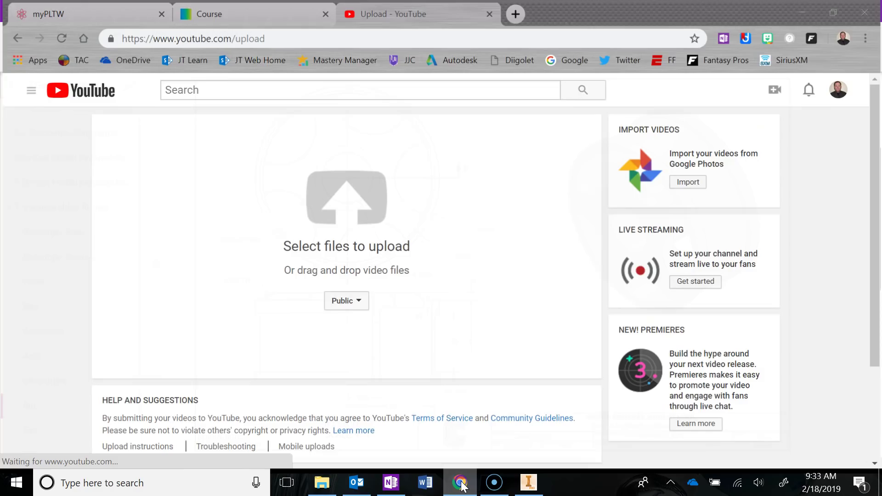
pyautogui.click(459, 483)
pyautogui.click(516, 484)
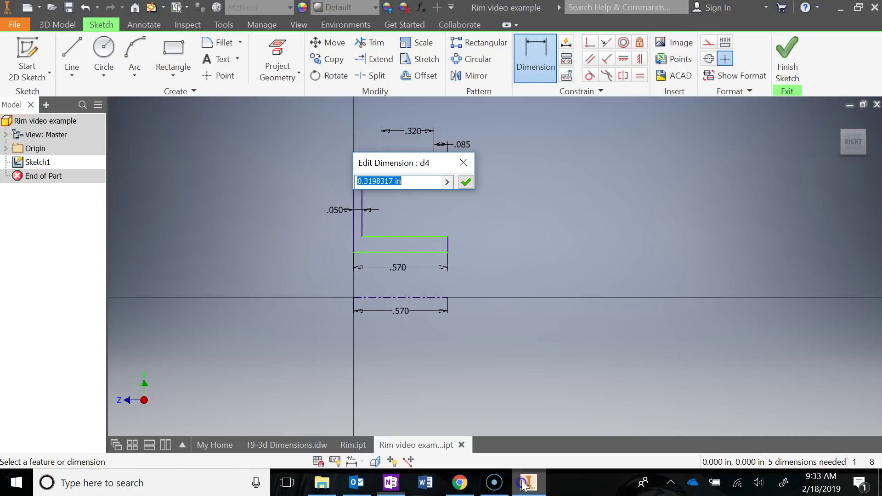
pyautogui.write('.')
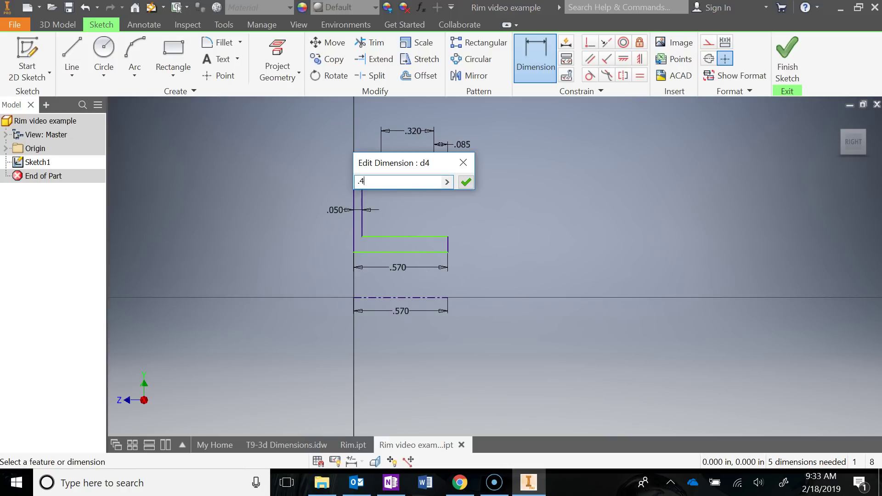
pyautogui.write('4')
pyautogui.press('Return')
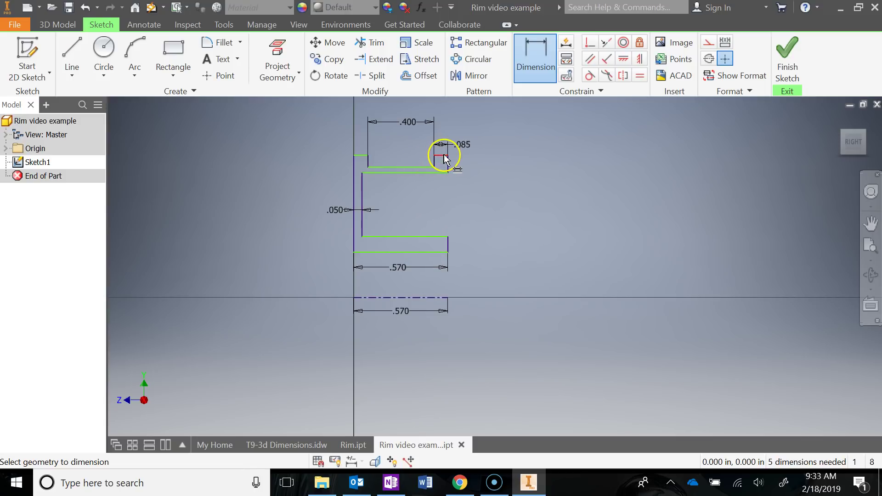
# Dimension the lower hub line about the centerline as a .34 in diameter, taking the value from the OneNote rim drawing.
pyautogui.scroll(1, 560, 253)
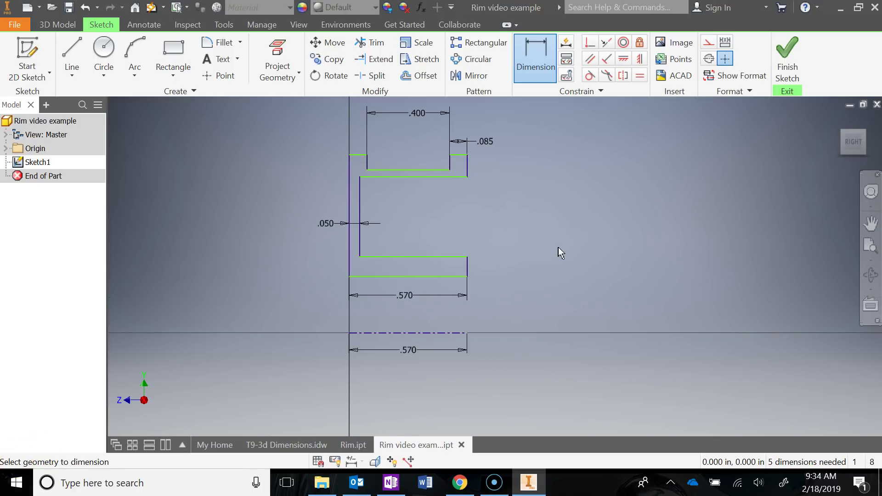
pyautogui.click(433, 276)
pyautogui.click(429, 332)
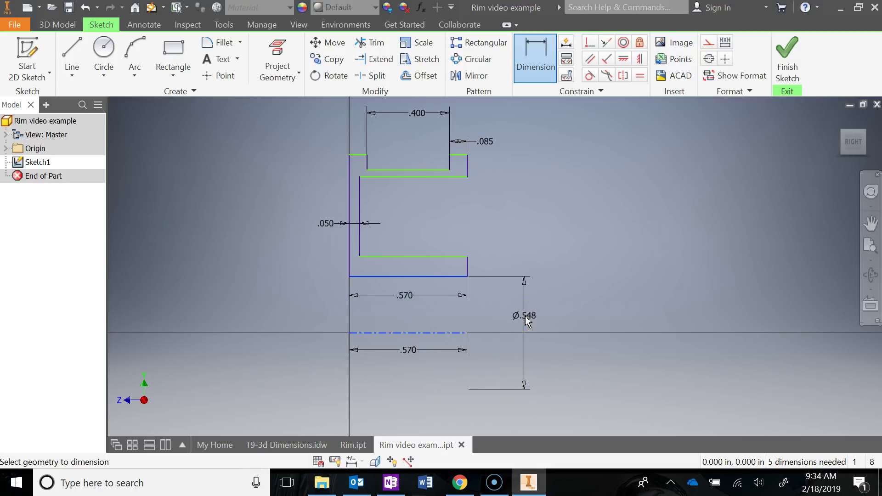
pyautogui.click(526, 318)
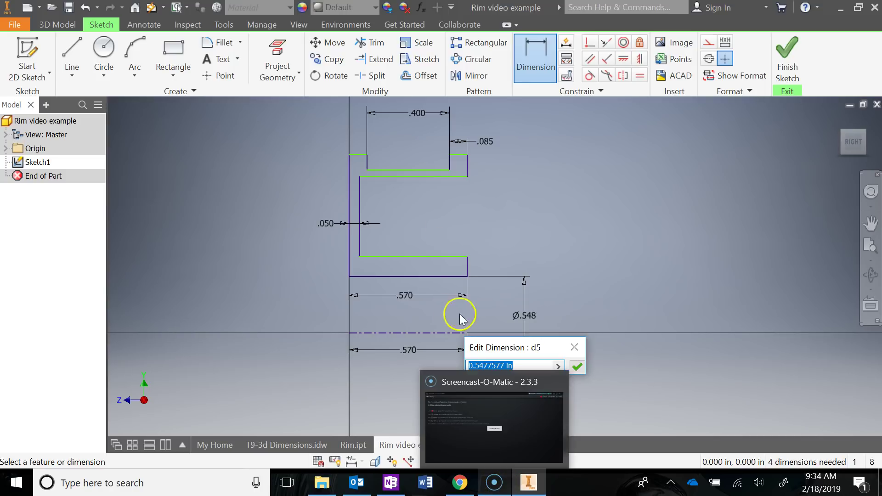
pyautogui.click(391, 483)
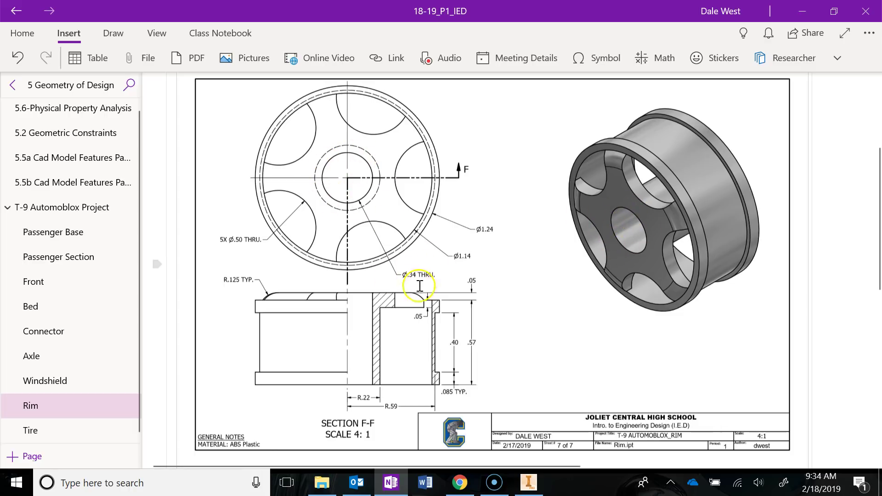
pyautogui.click(540, 486)
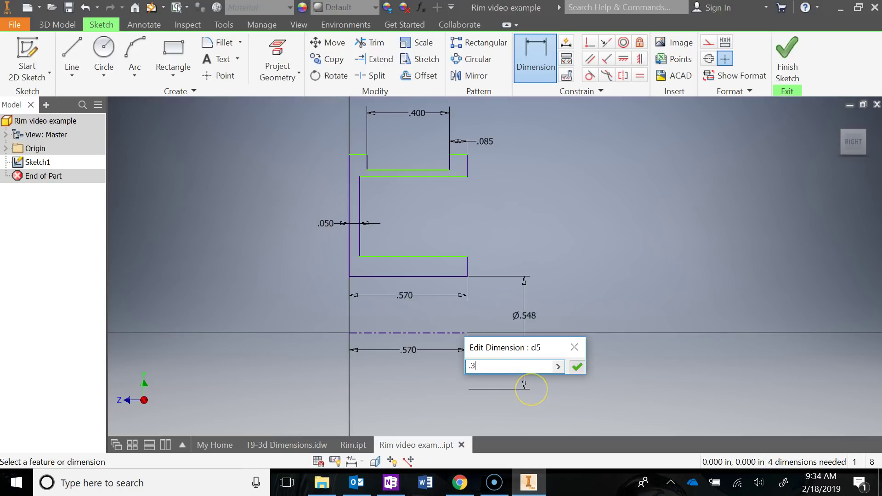
pyautogui.write('.34')
pyautogui.press('Return')
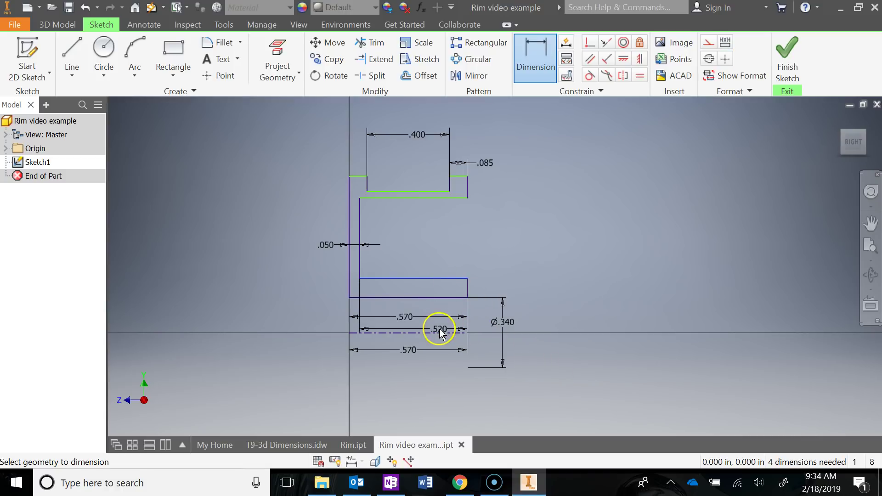
# Add a diameter dimension between the upper hub line and the centerline, accepting its current value.
pyautogui.click(441, 332)
pyautogui.click(548, 317)
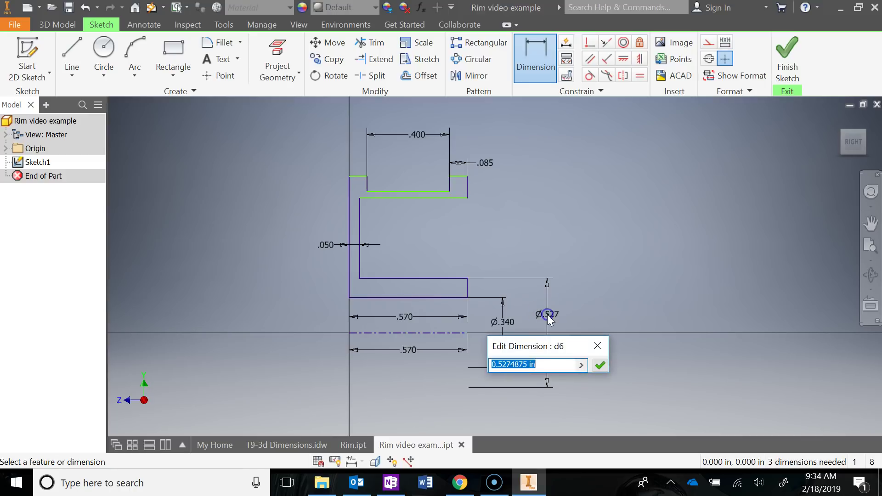
pyautogui.press('Return')
pyautogui.press('Escape')
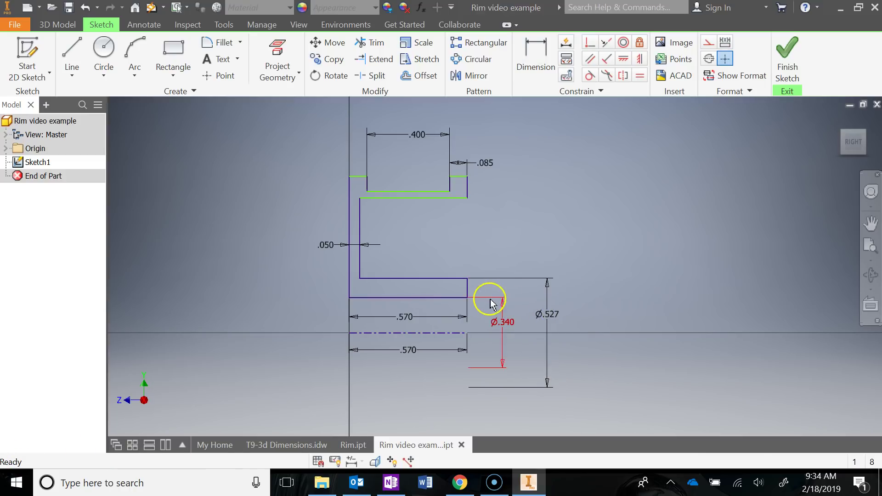
# Examine the hub and its bore from both sides in the finished Rim.ipt model.
pyautogui.click(348, 445)
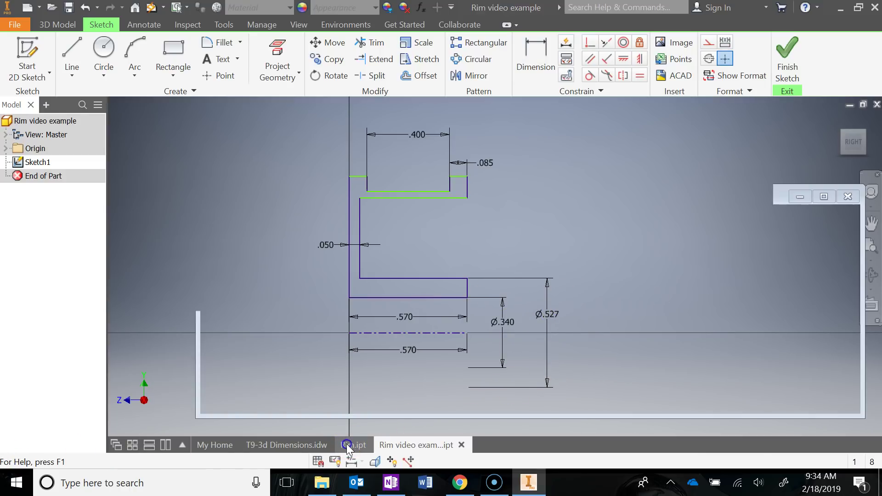
pyautogui.moveTo(705, 269); pyautogui.dragTo(604, 293)
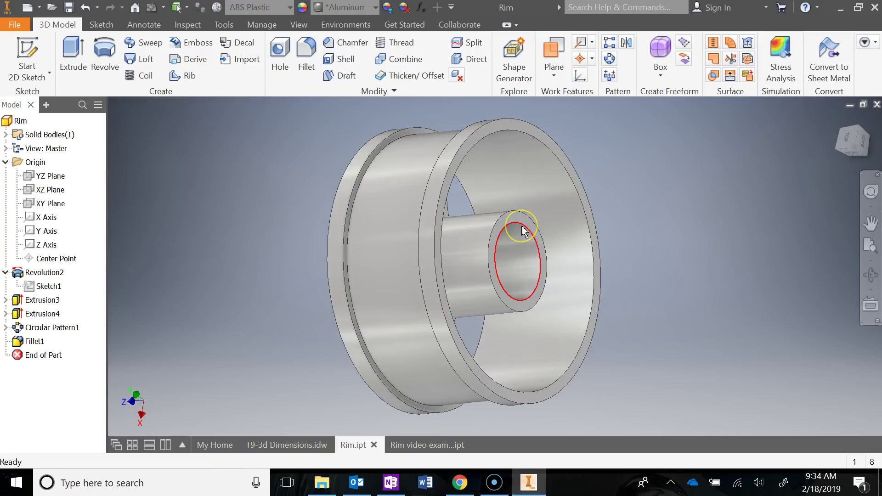
pyautogui.click(530, 218)
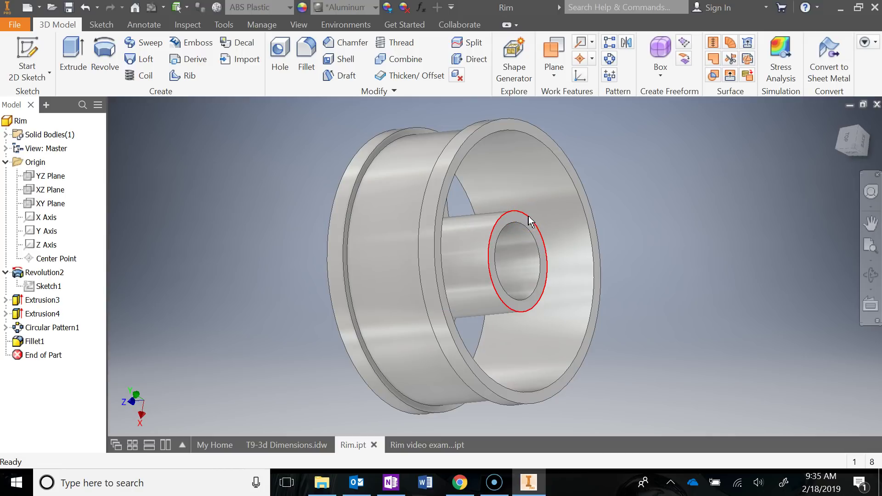
pyautogui.keyDown('shift'); pyautogui.moveTo(557, 223); pyautogui.dragTo(469, 222, button='middle'); pyautogui.keyUp('shift')
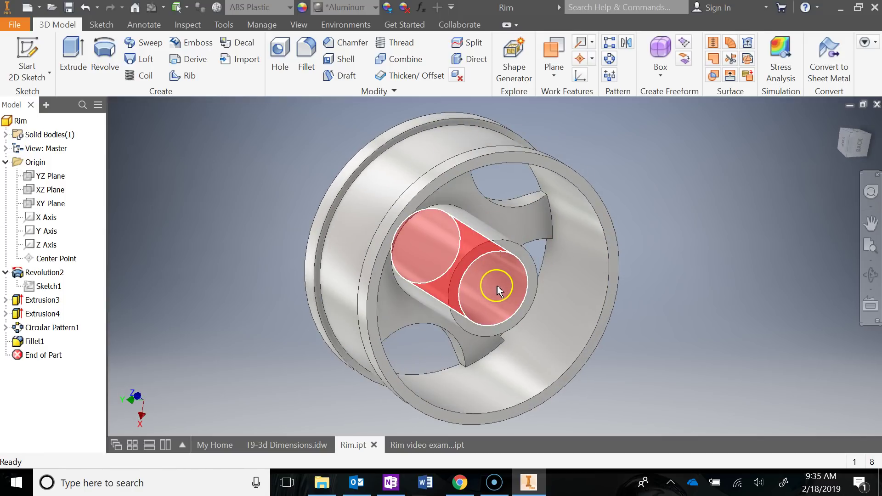
pyautogui.keyDown('shift'); pyautogui.moveTo(573, 299); pyautogui.dragTo(709, 285, button='middle'); pyautogui.keyUp('shift')
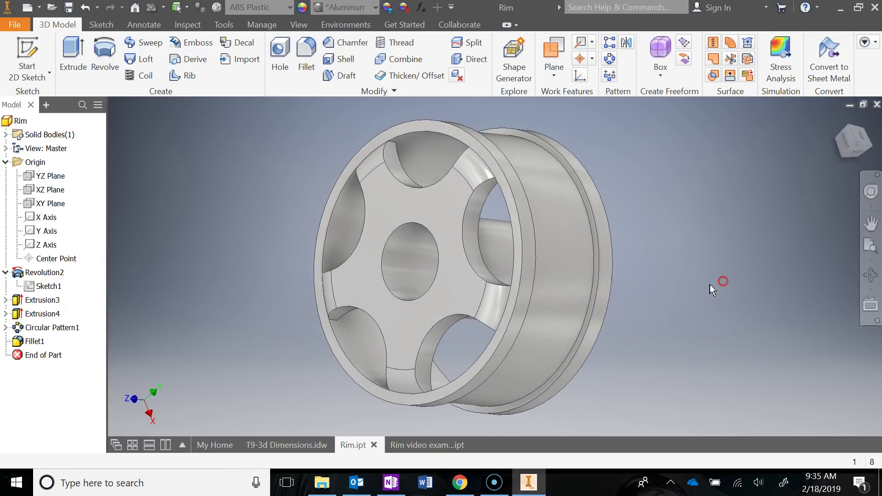
# Check the hub radius on the OneNote rim drawing and set the hub's outer diameter to .44 in in the Rim video example sketch.
pyautogui.click(390, 484)
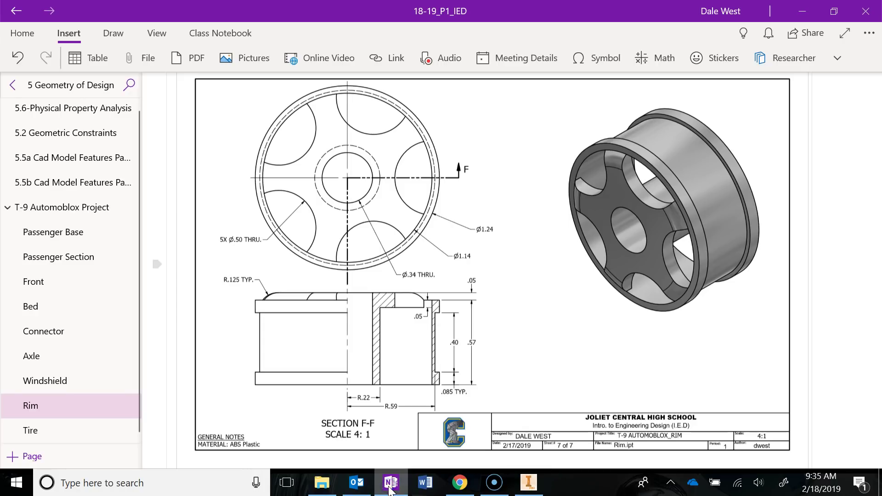
pyautogui.click(589, 350)
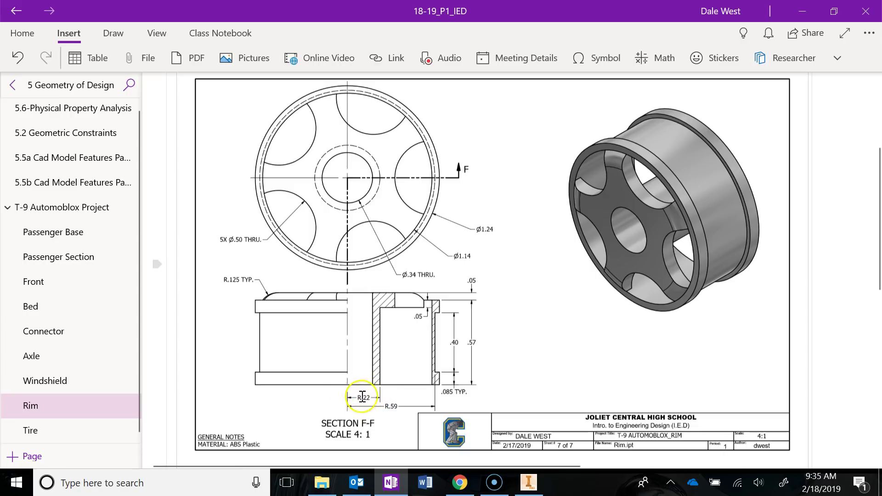
pyautogui.click(528, 482)
pyautogui.click(433, 445)
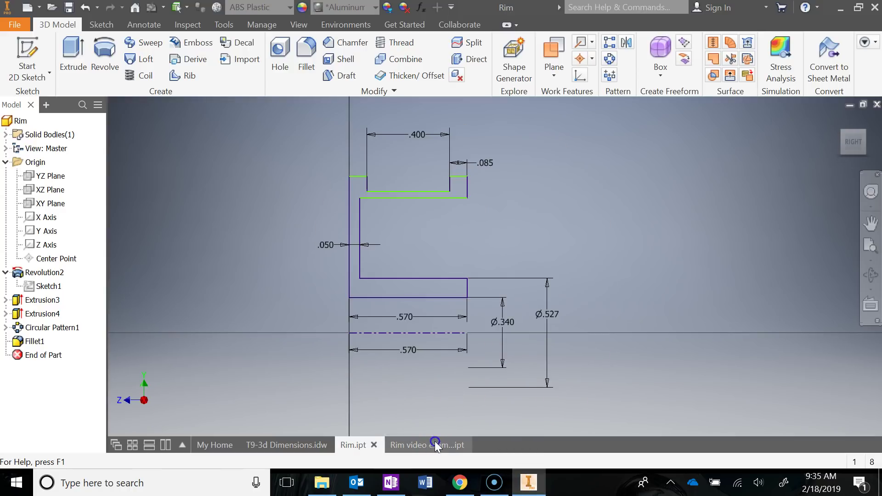
pyautogui.doubleClick(550, 313)
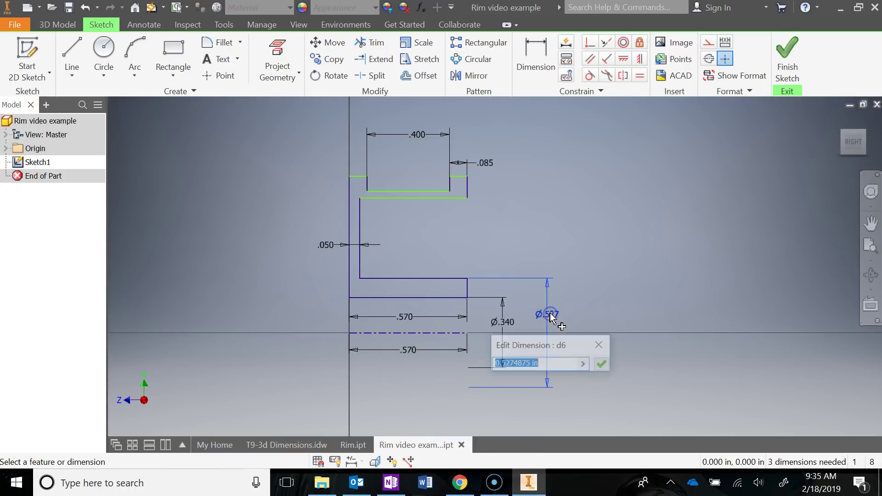
pyautogui.write('.44')
pyautogui.press('Return')
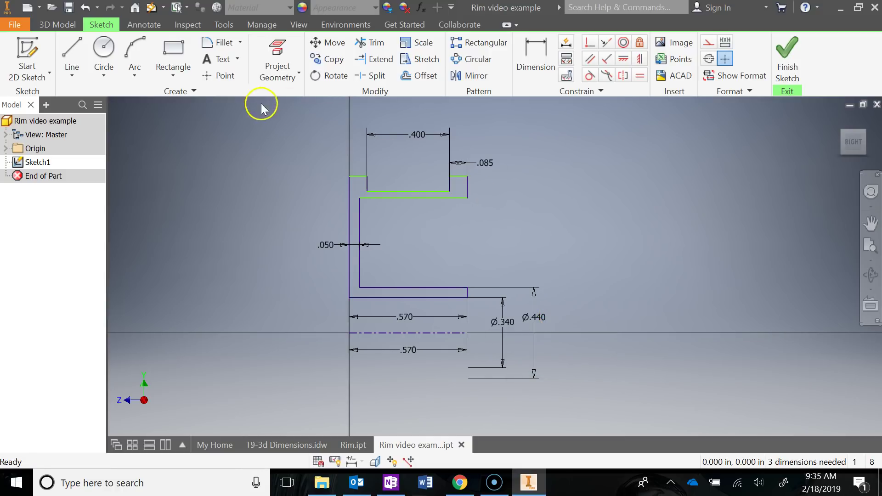
# Dimension the upper inner line of the profile about the centerline as a 1.14 in diameter, using the OneNote rim drawing.
pyautogui.click(528, 52)
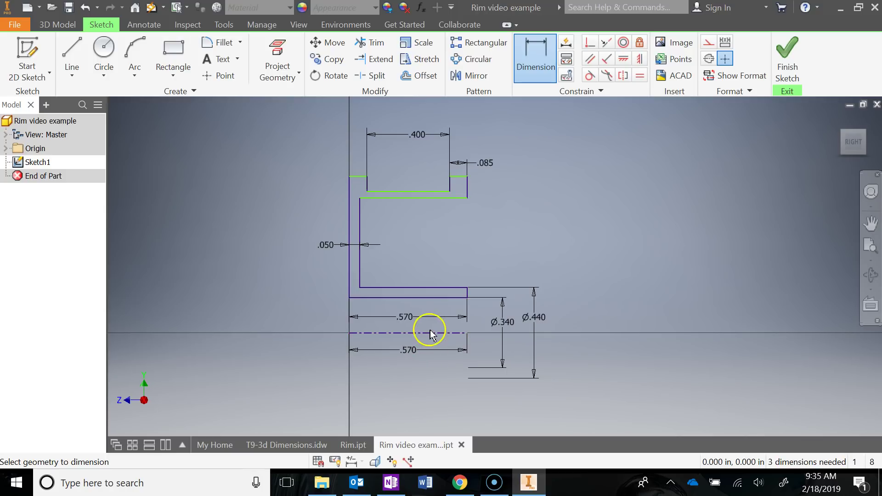
pyautogui.click(439, 198)
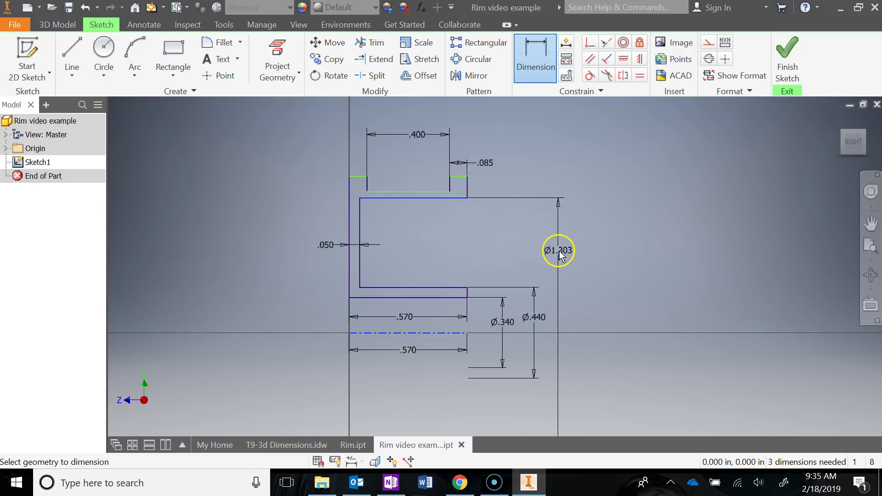
pyautogui.click(560, 252)
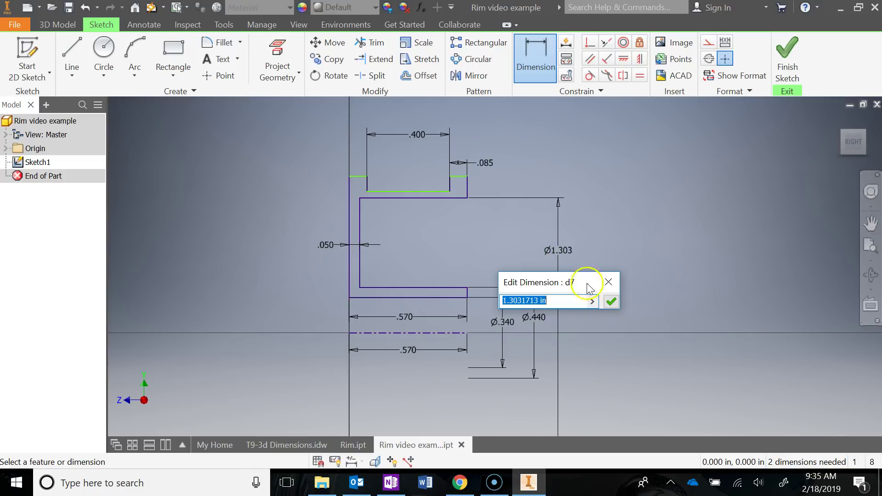
pyautogui.click(391, 483)
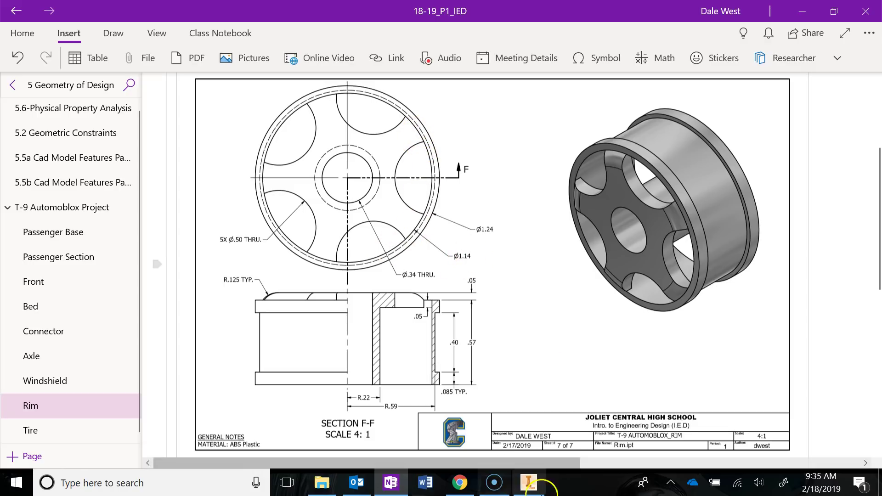
pyautogui.click(528, 483)
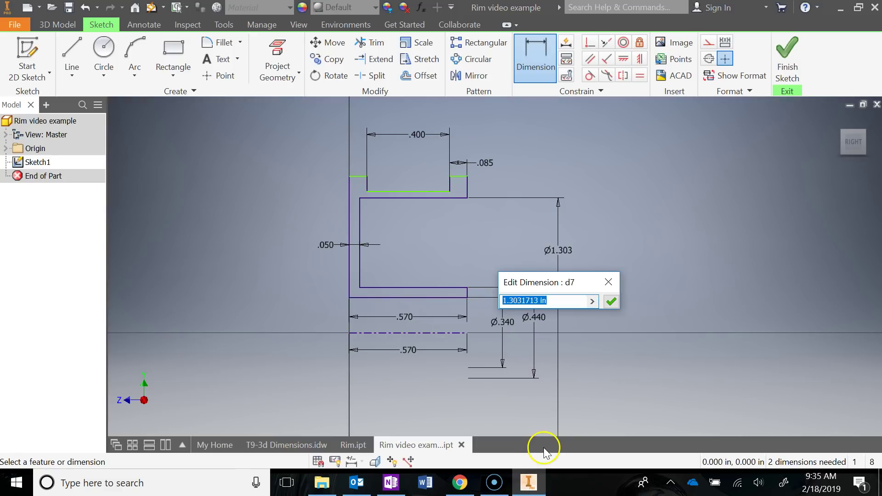
pyautogui.write('1.14')
pyautogui.press('Return')
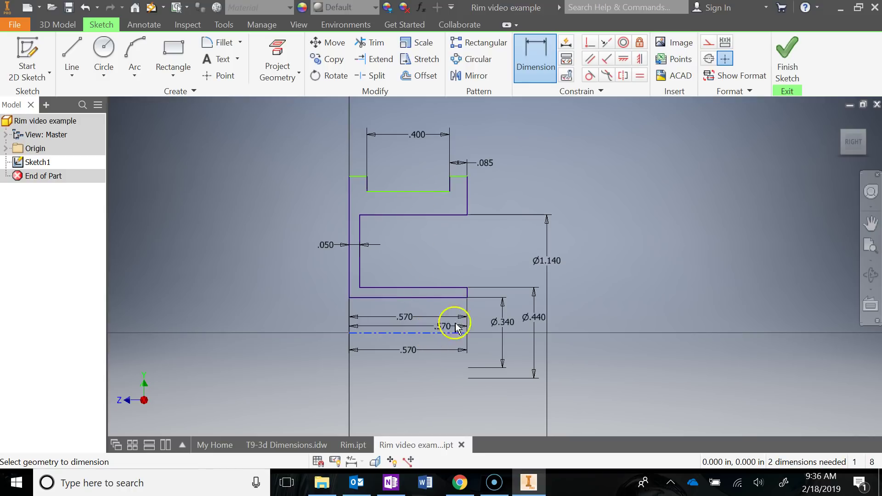
pyautogui.press('Escape')
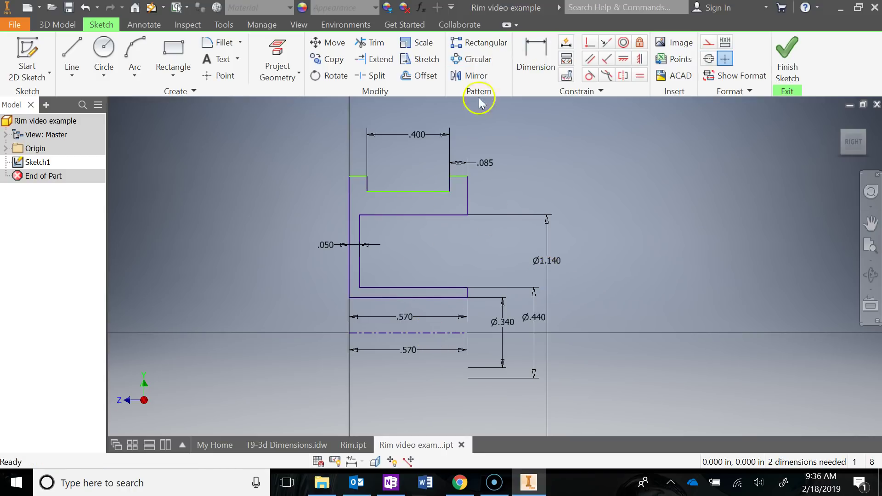
# Dimension the recessed outer line between the flanges about the centerline as a 1.18 in diameter, using the OneNote rim drawing.
pyautogui.click(427, 191)
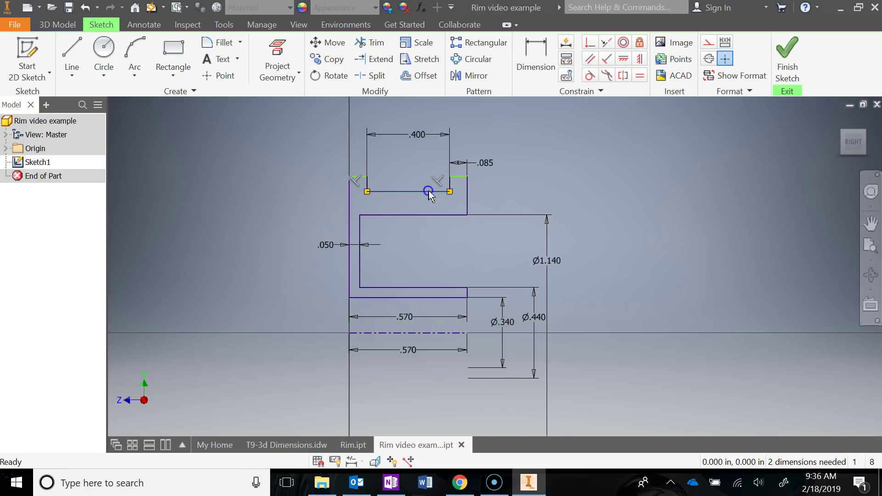
pyautogui.click(435, 338)
pyautogui.click(521, 59)
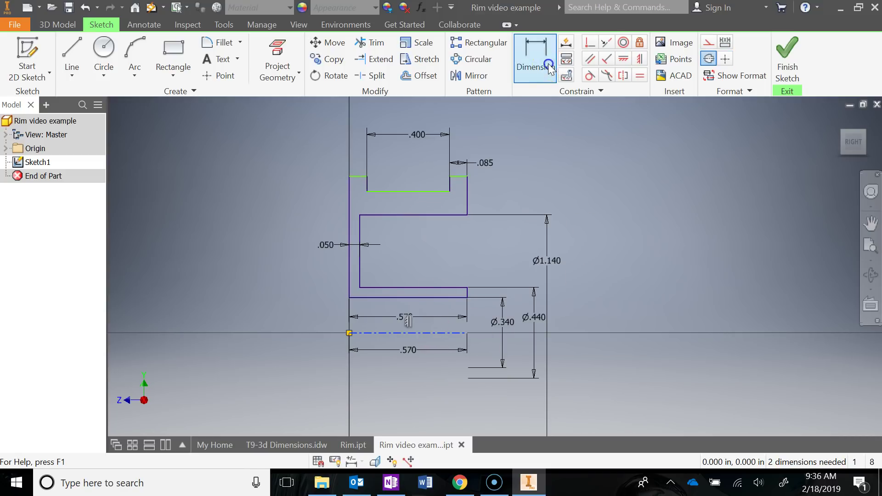
pyautogui.click(426, 191)
pyautogui.click(419, 332)
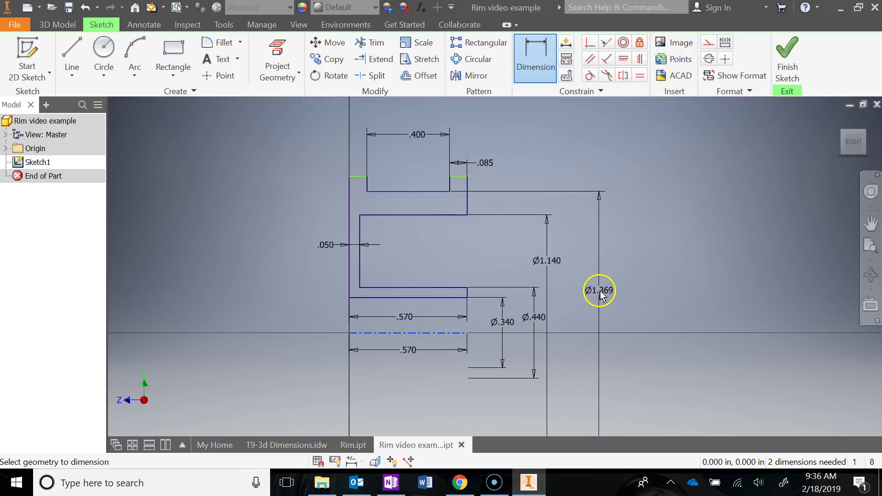
pyautogui.click(600, 294)
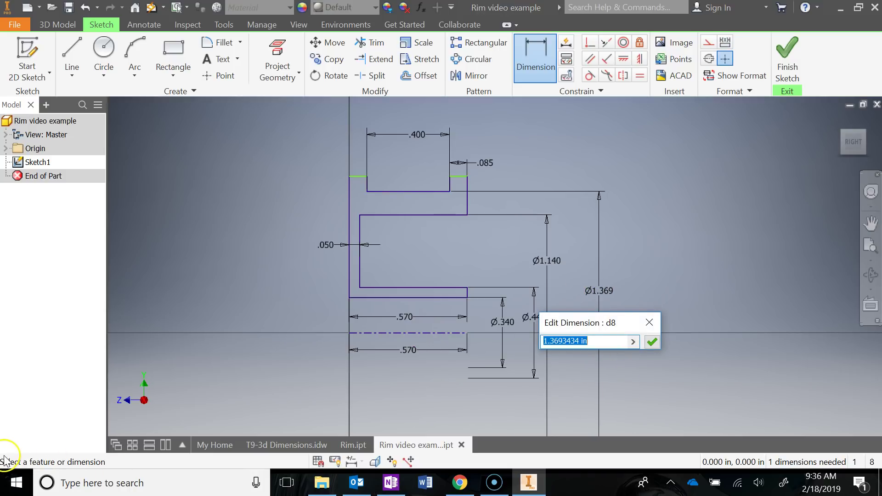
pyautogui.click(393, 483)
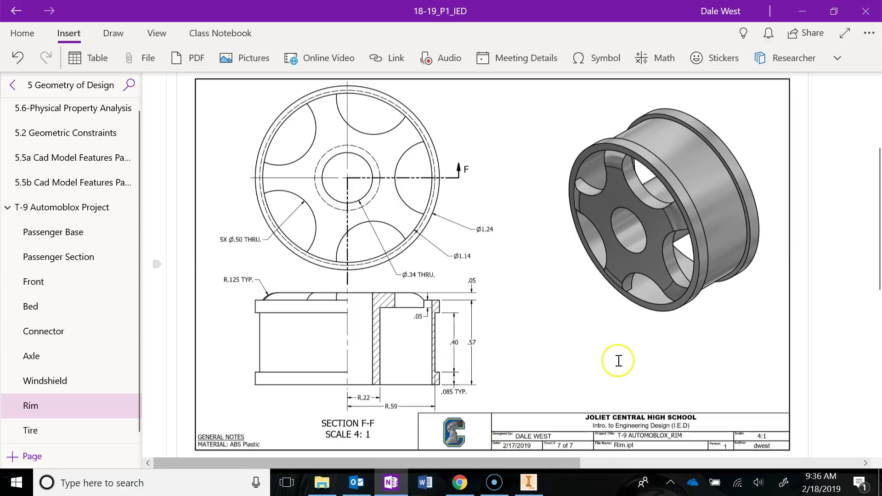
pyautogui.click(529, 483)
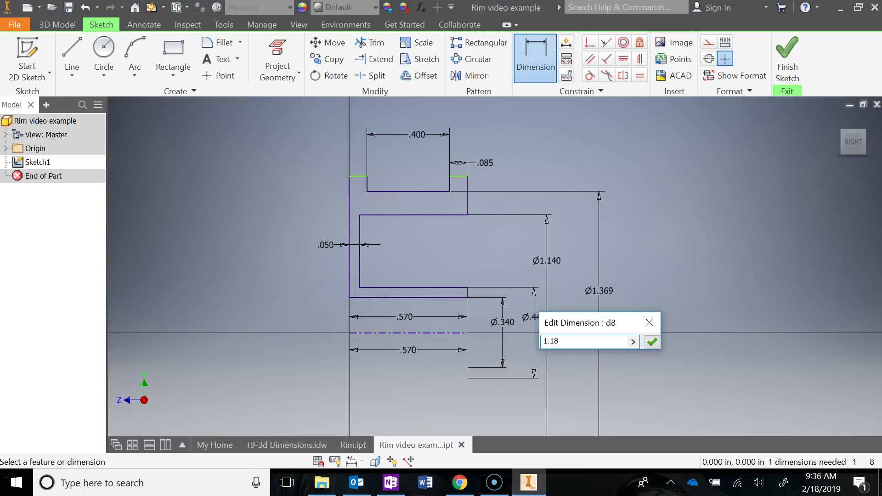
pyautogui.press('Return')
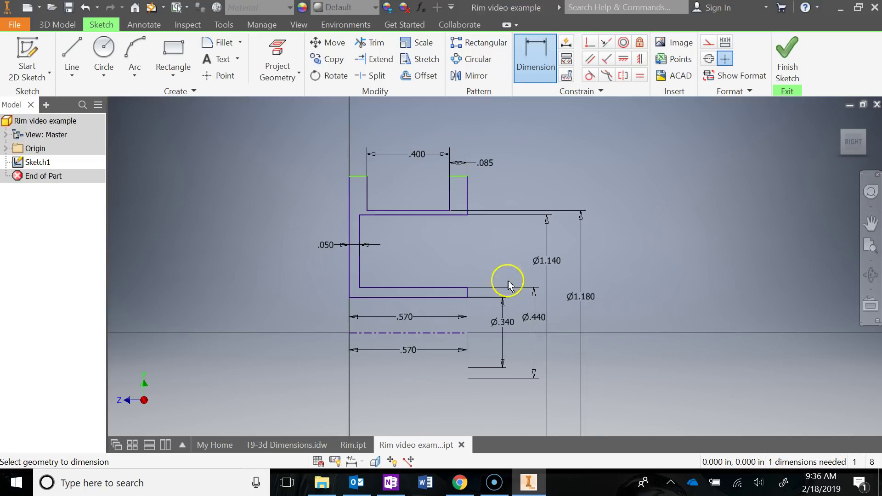
# Dimension the flange's outer line about the centerline as a 1.24 in diameter, checking the value on the OneNote rim drawing.
pyautogui.click(420, 333)
pyautogui.click(458, 176)
pyautogui.click(638, 219)
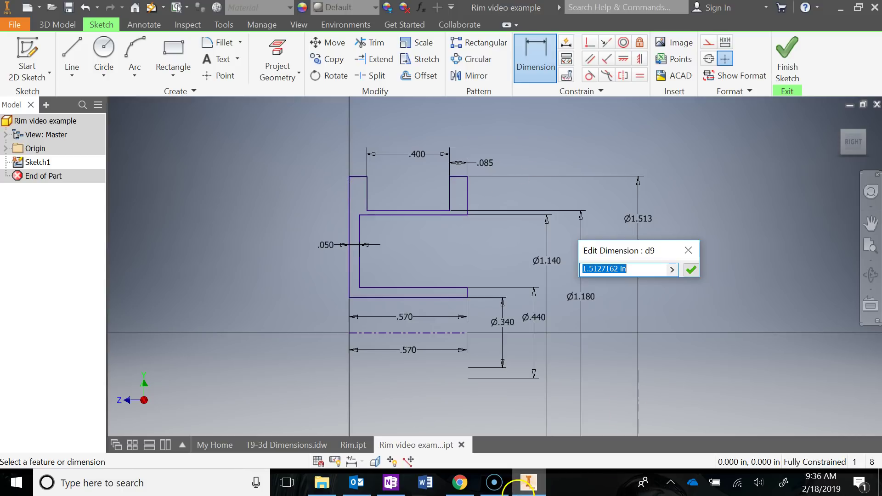
pyautogui.click(388, 483)
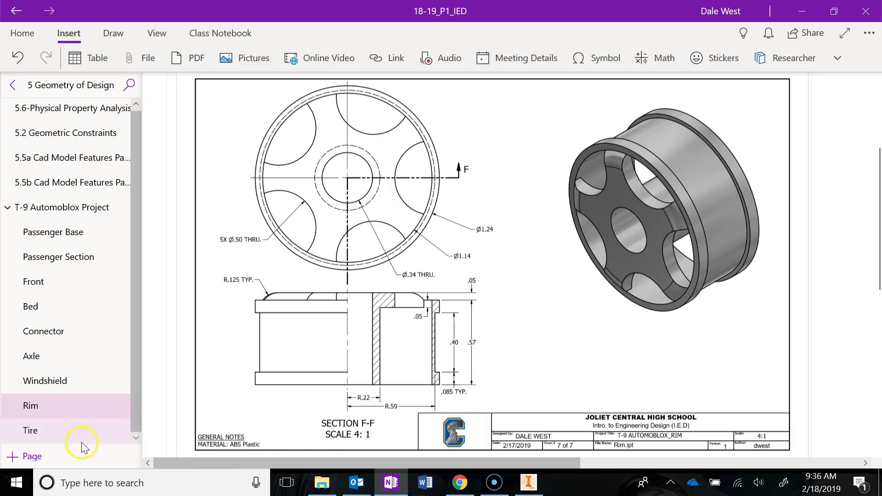
pyautogui.click(11, 459)
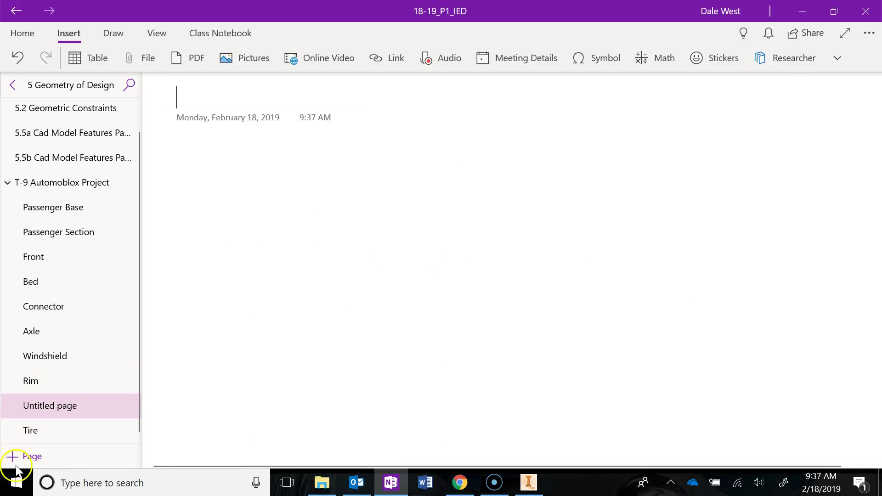
pyautogui.hotkey('ctrl', 'z')
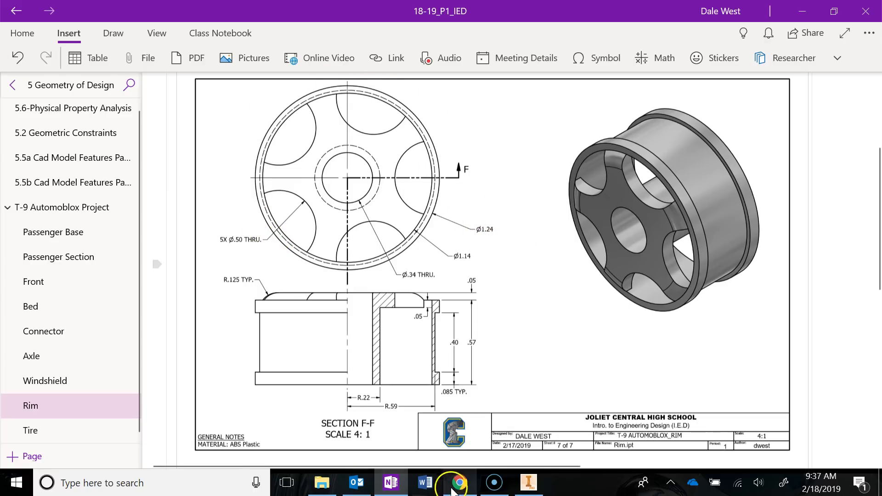
pyautogui.click(528, 482)
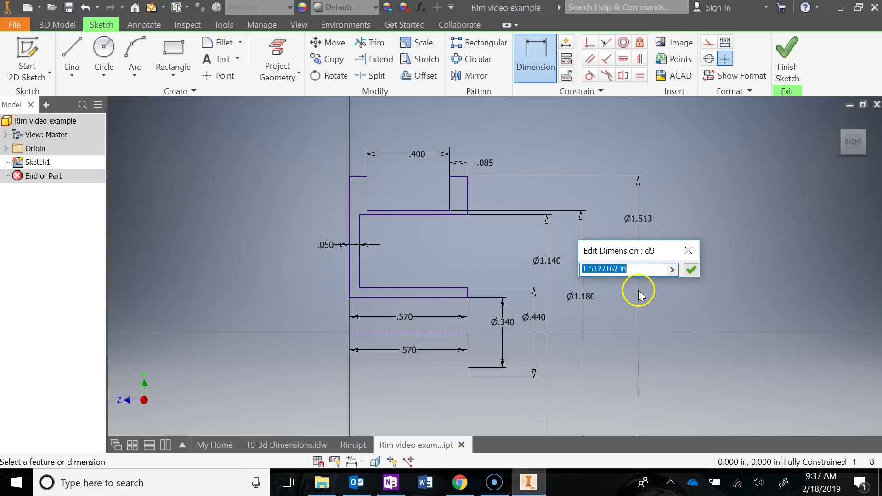
pyautogui.write('1.24')
pyautogui.press('Return')
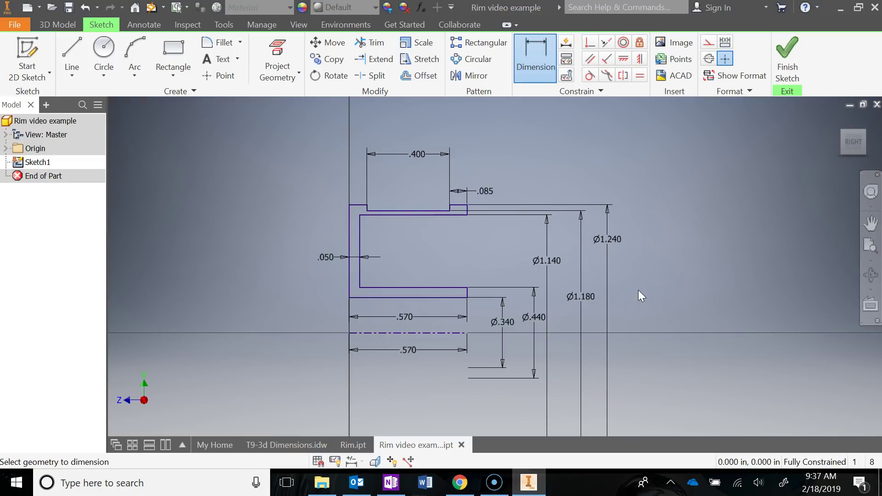
# Finish the profile sketch and revolve it fully about the centerline into a solid rim body.
pyautogui.moveTo(663, 293); pyautogui.dragTo(655, 277, button='middle')
pyautogui.scroll(-2, 662, 274)
pyautogui.scroll(3, 662, 275)
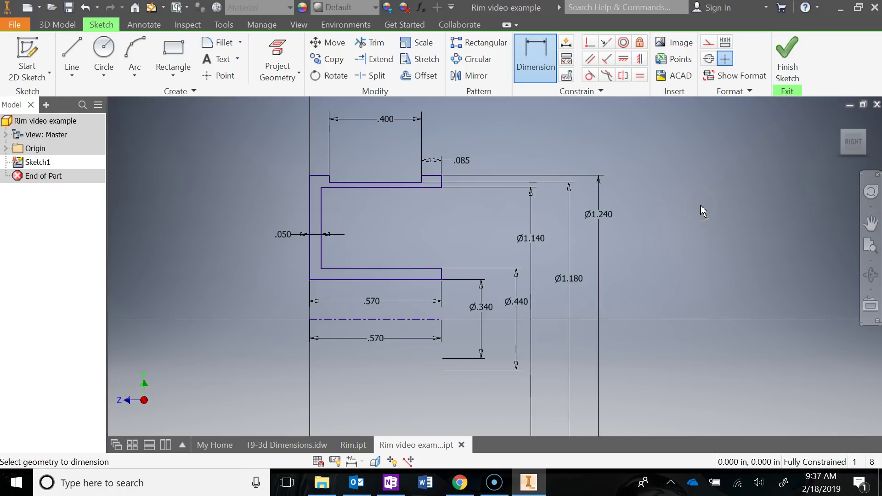
pyautogui.click(786, 58)
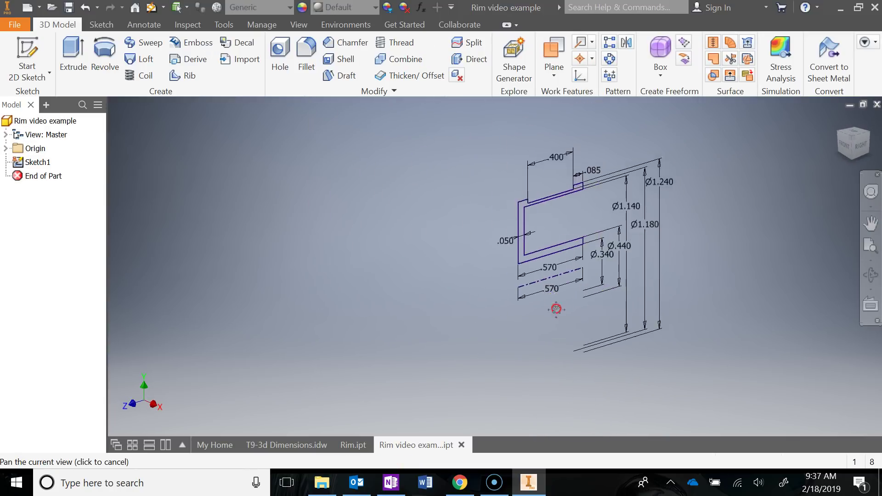
pyautogui.click(105, 57)
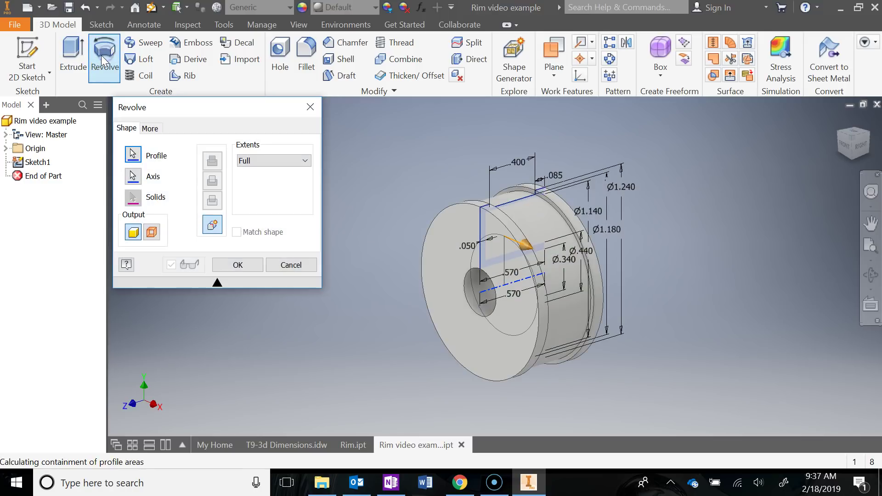
pyautogui.click(236, 266)
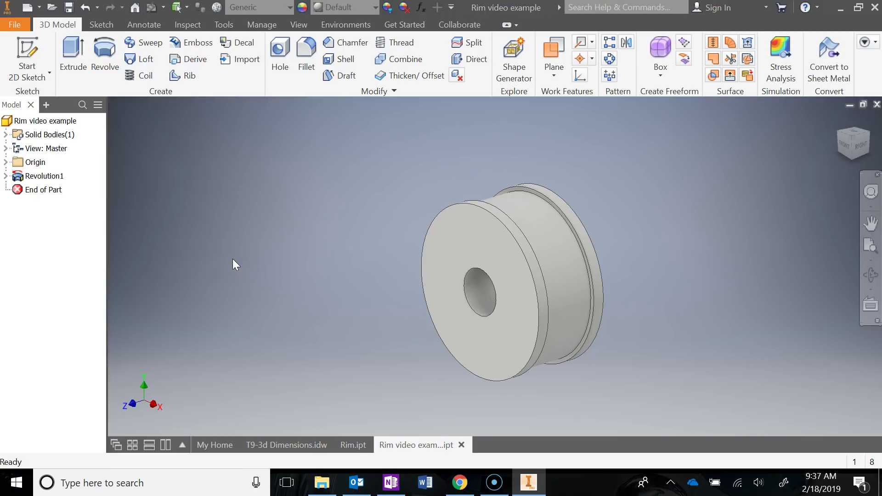
# Check the OneNote rim drawing, start a sketch on the rim's closed front face, and project the bore edge and the 1.14 in inner edge.
pyautogui.moveTo(459, 315)
pyautogui.keyDown('shift'); pyautogui.mouseDown(button='middle')
pyautogui.moveTo(325, 319)
pyautogui.moveTo(472, 307)
pyautogui.moveTo(453, 320)
pyautogui.mouseUp(button='middle'); pyautogui.keyUp('shift')
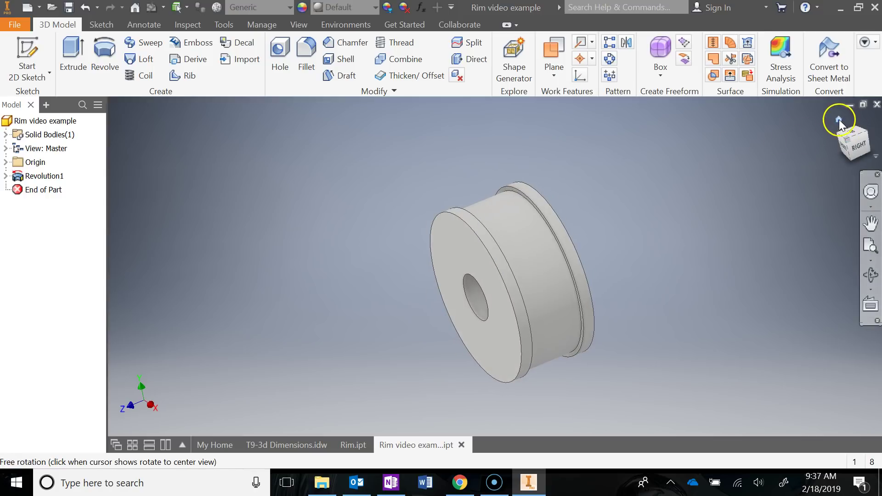
pyautogui.click(838, 119)
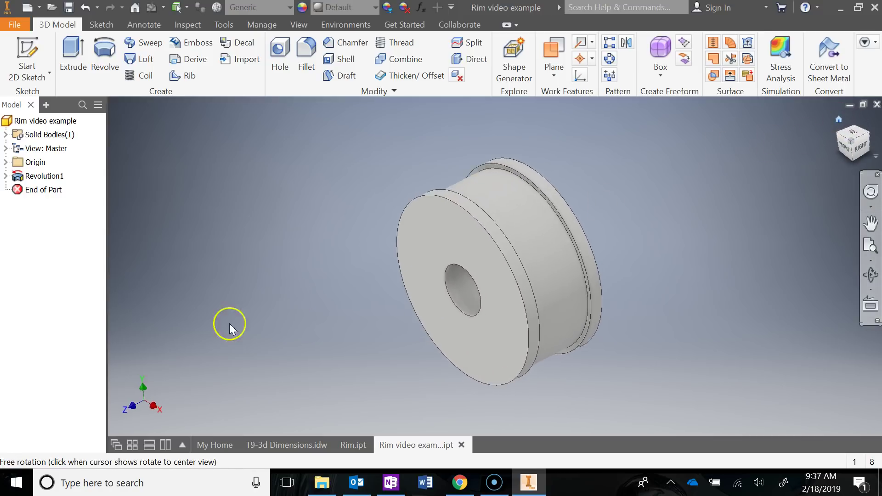
pyautogui.click(389, 490)
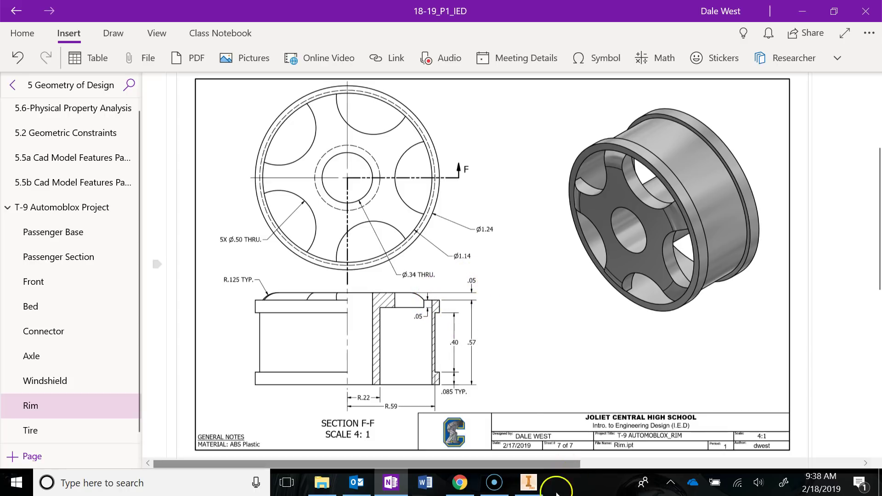
pyautogui.click(526, 485)
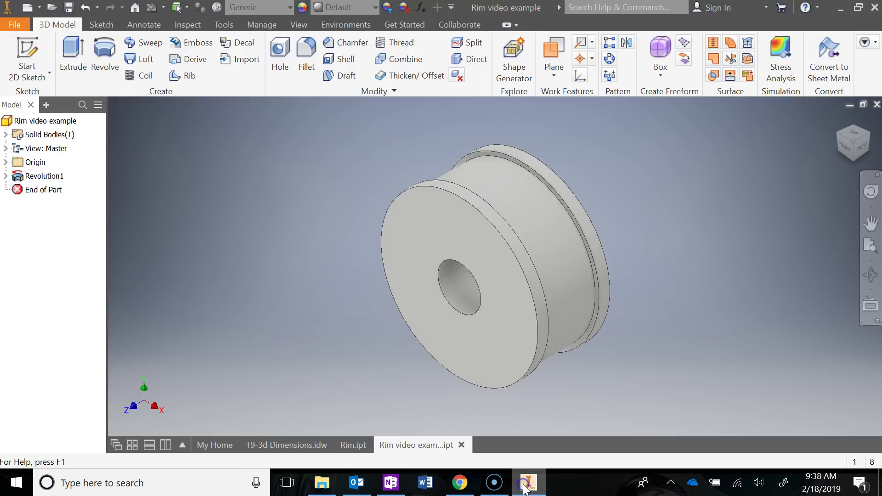
pyautogui.click(35, 52)
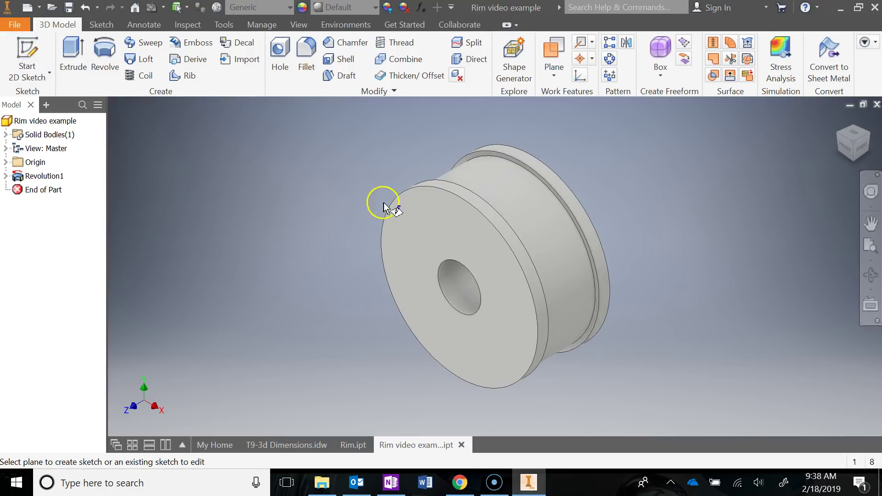
pyautogui.click(417, 222)
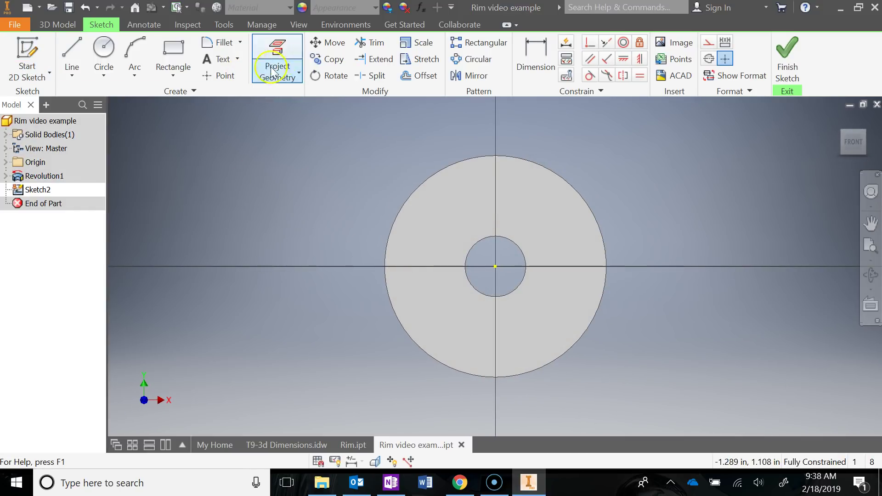
pyautogui.click(281, 55)
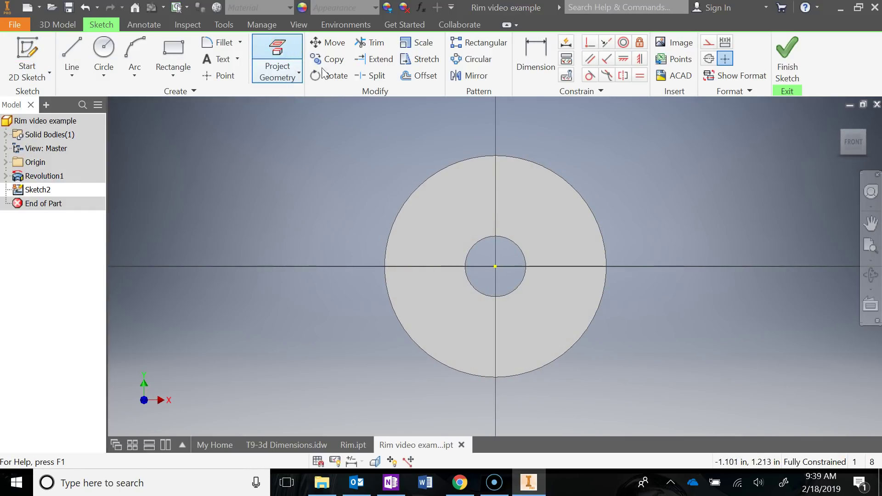
pyautogui.click(479, 244)
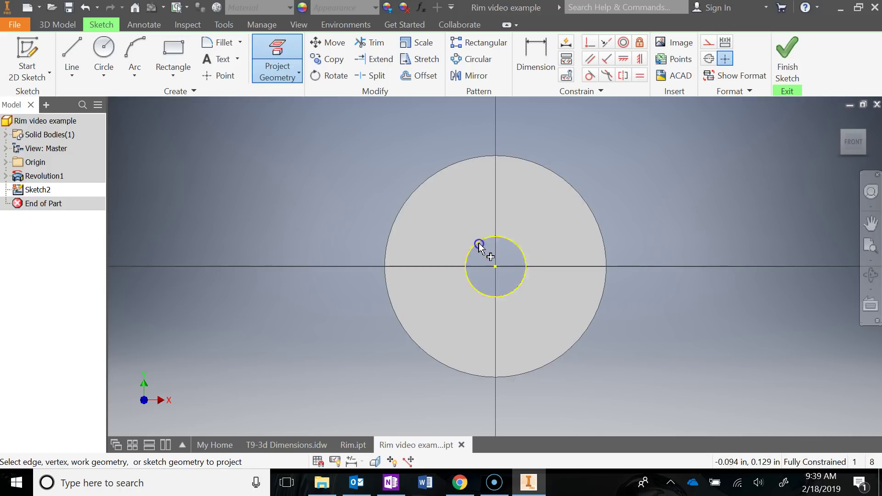
pyautogui.click(458, 174)
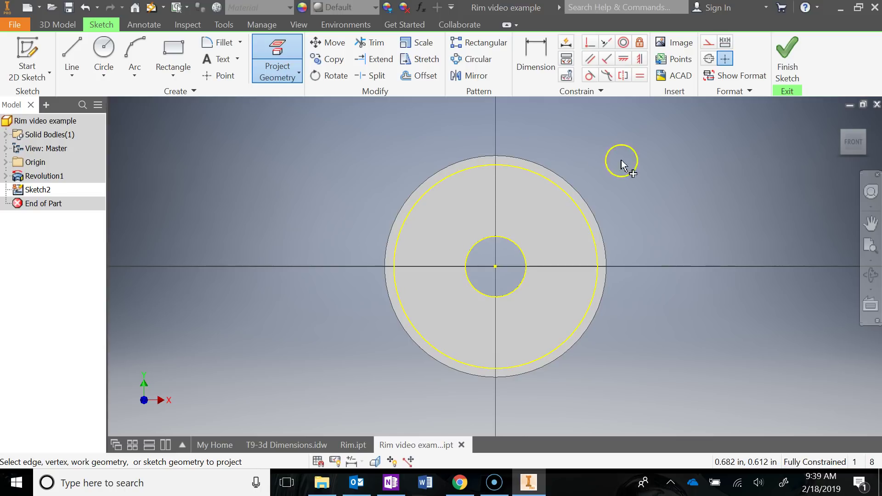
# Finish the sketch and extrude the ring between the two projected circles .05 in outward from the front face.
pyautogui.moveTo(646, 217)
pyautogui.keyDown('shift'); pyautogui.mouseDown(button='middle')
pyautogui.moveTo(510, 230)
pyautogui.moveTo(600, 213)
pyautogui.moveTo(740, 143)
pyautogui.mouseUp(button='middle'); pyautogui.keyUp('shift')
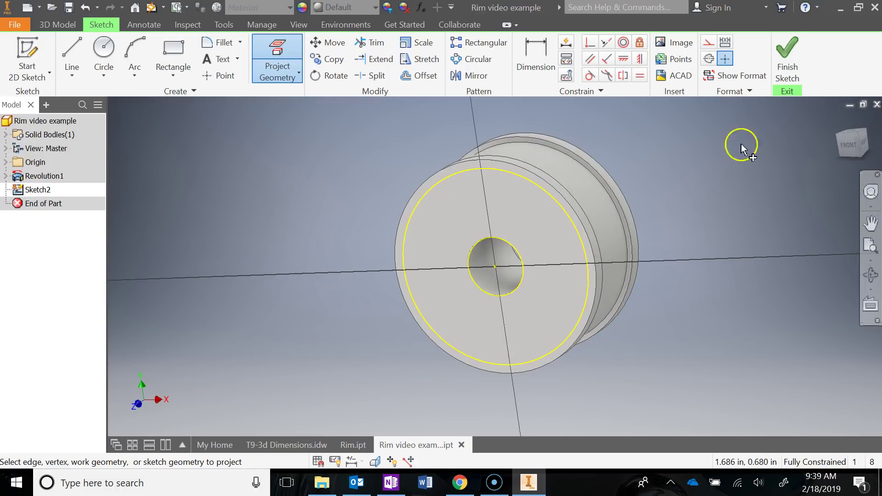
pyautogui.click(788, 55)
pyautogui.click(73, 52)
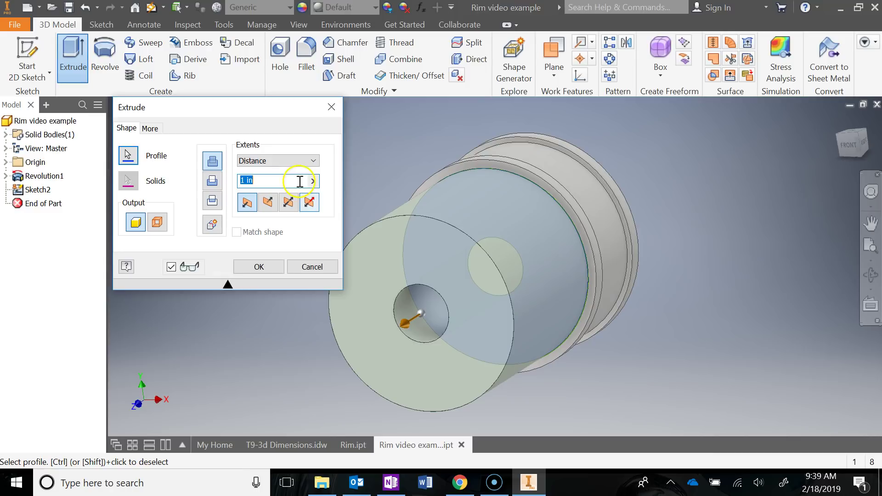
pyautogui.write('.025')
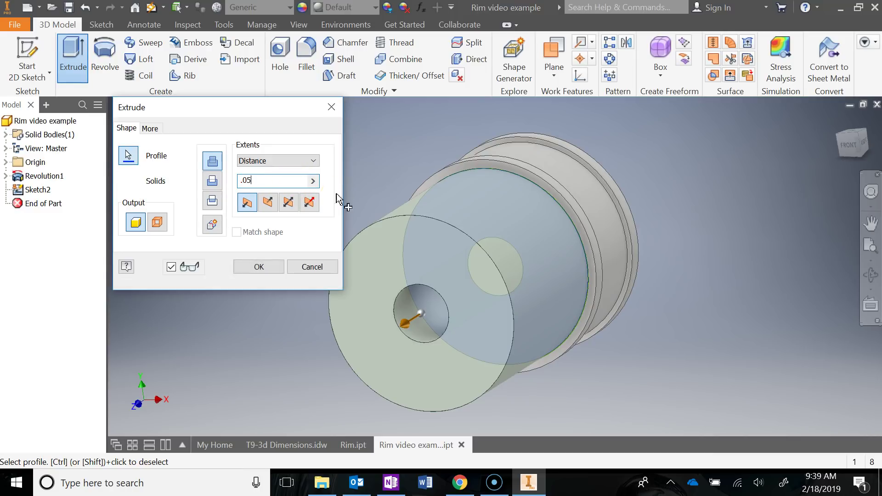
pyautogui.press('Return')
# Review the spoke cutouts on the OneNote rim drawing and start a new sketch on the rim's raised front face.
pyautogui.keyDown('shift'); pyautogui.moveTo(374, 252); pyautogui.dragTo(417, 296, button='middle'); pyautogui.keyUp('shift')
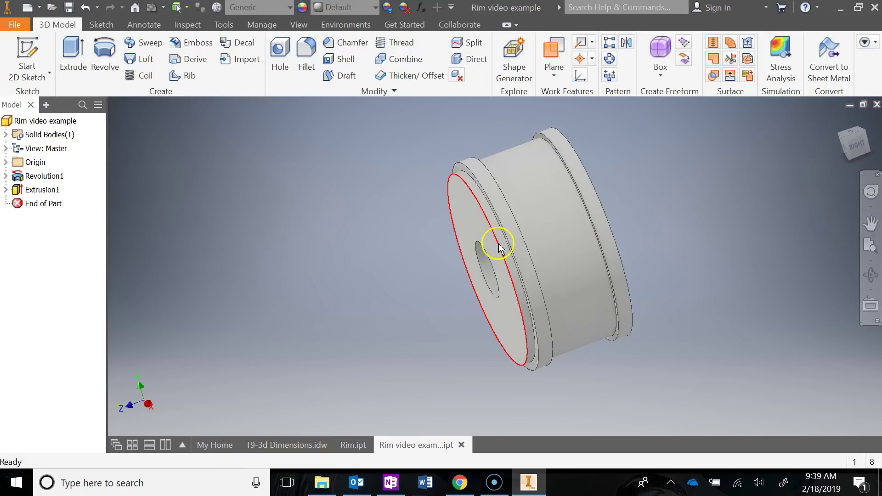
pyautogui.keyDown('shift'); pyautogui.moveTo(483, 269); pyautogui.dragTo(539, 261, button='middle'); pyautogui.keyUp('shift')
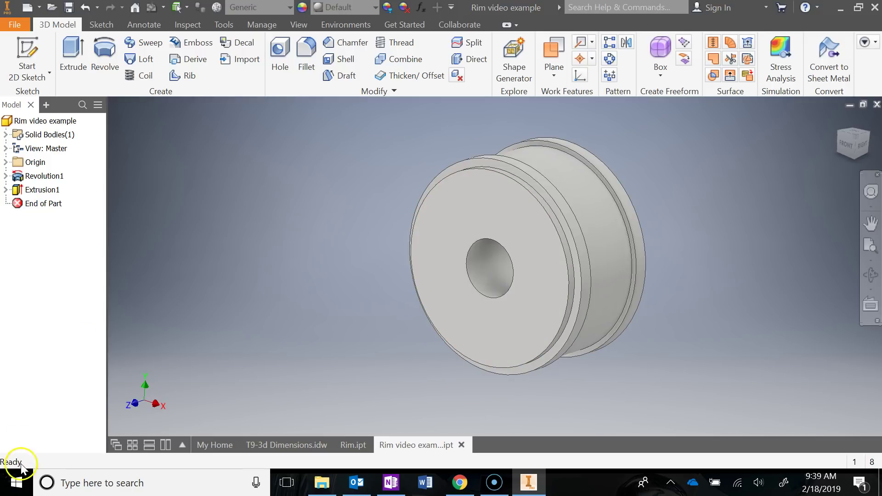
pyautogui.click(393, 487)
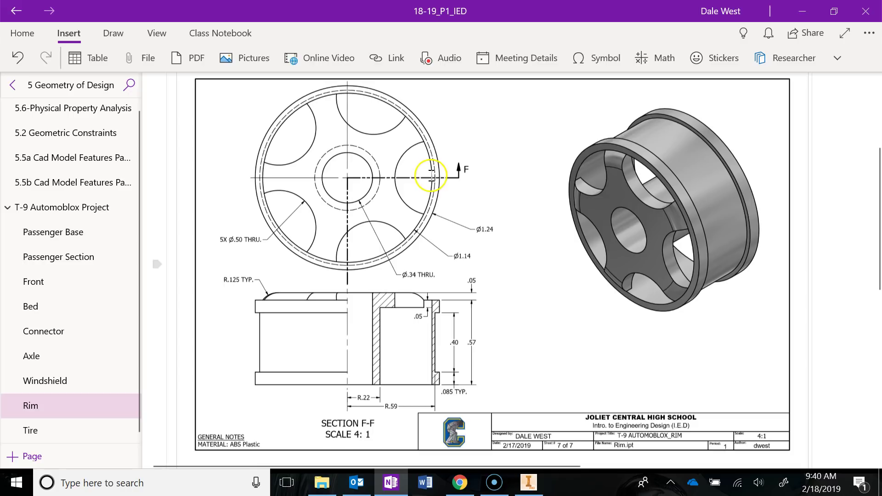
pyautogui.click(523, 487)
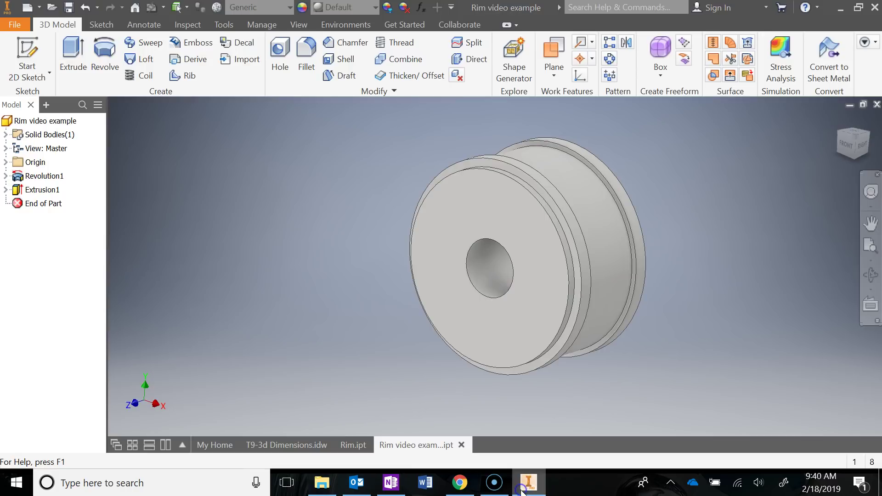
pyautogui.click(23, 57)
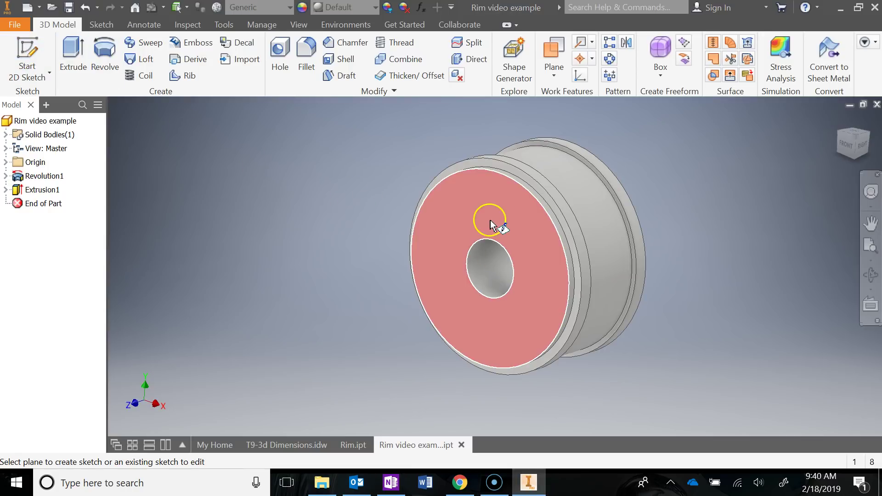
pyautogui.click(506, 220)
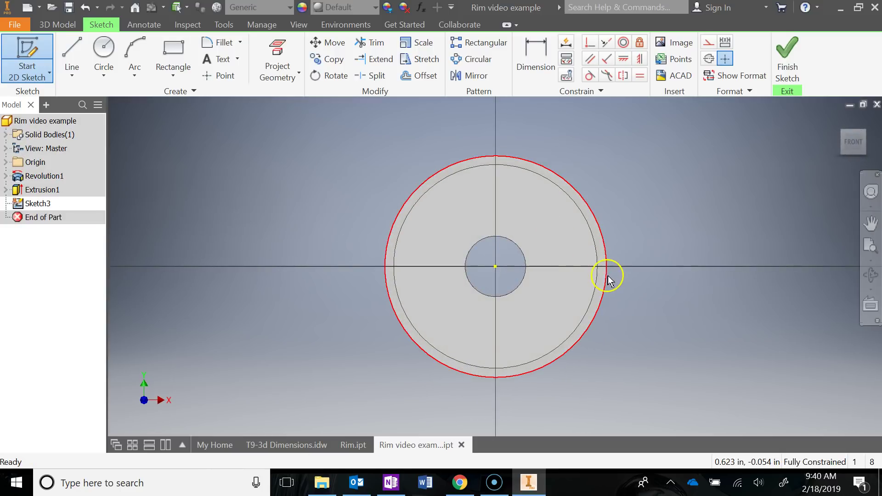
# Project the outer circular edge of the rim's raised front face into the sketch.
pyautogui.scroll(5, 587, 260)
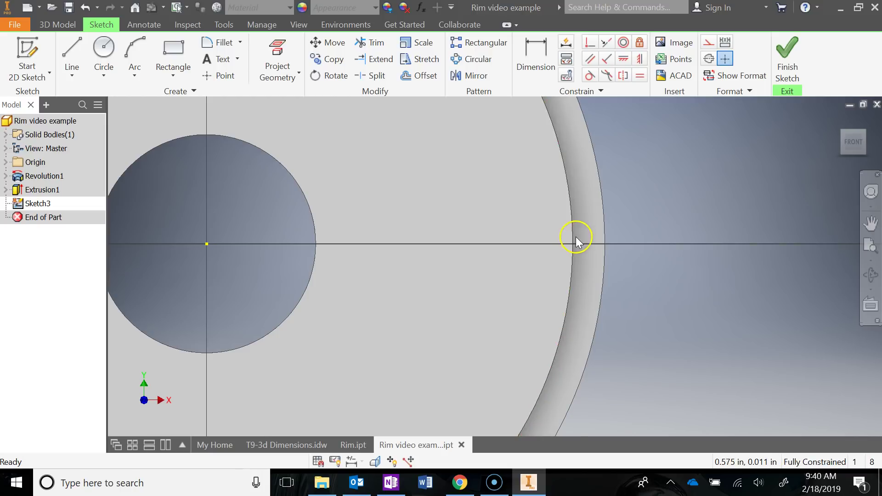
pyautogui.scroll(3, 572, 239)
pyautogui.click(277, 52)
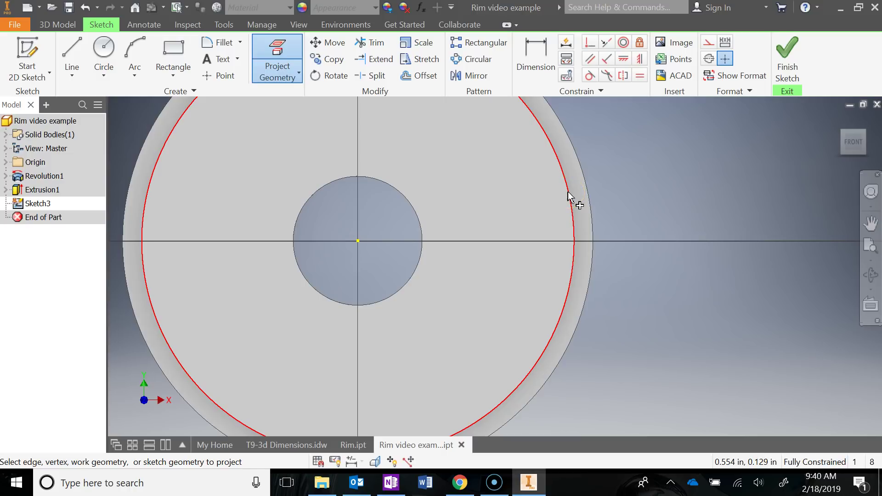
pyautogui.click(568, 193)
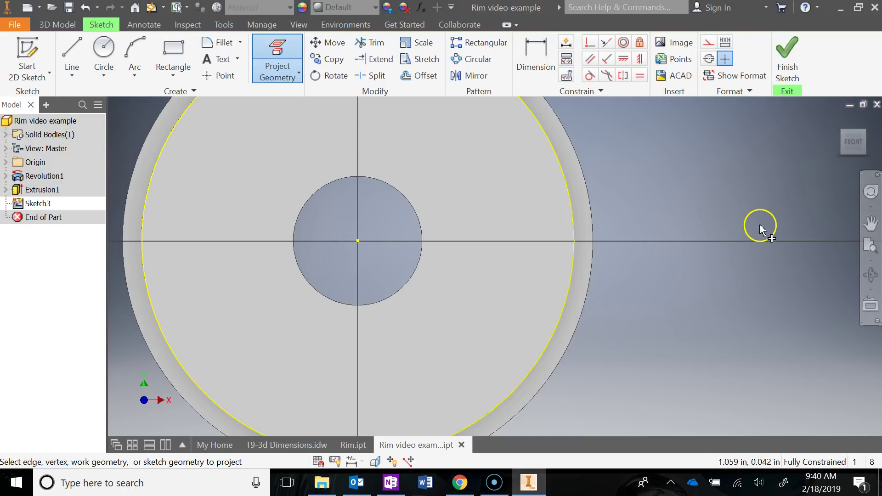
pyautogui.press('Escape')
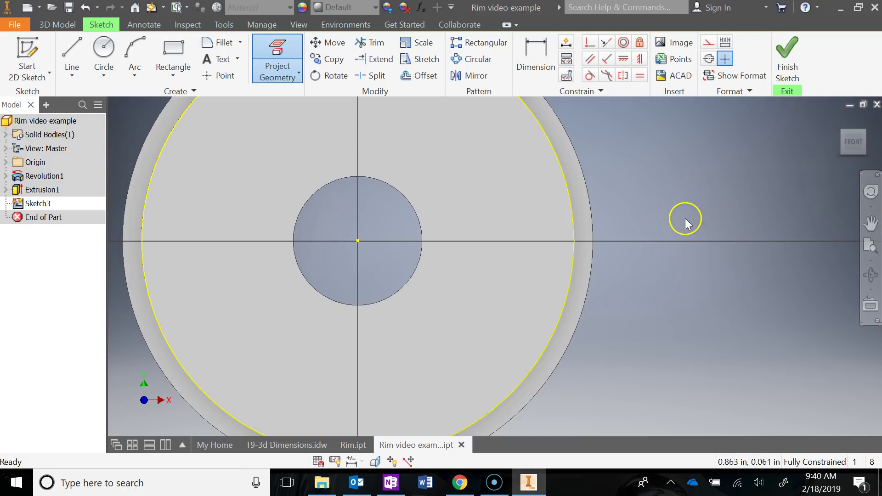
# Draw a .5 in diameter circle centered on the projected edge, level with the rim's center.
pyautogui.click(103, 51)
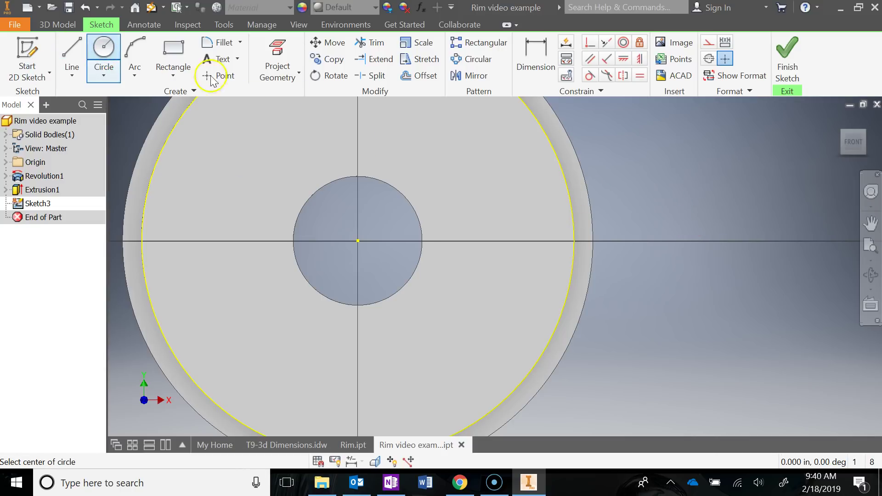
pyautogui.click(573, 241)
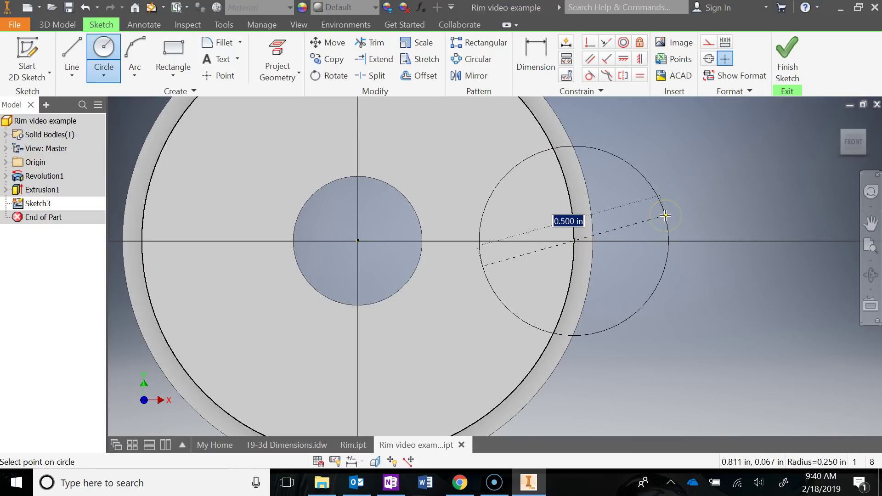
pyautogui.write('.5')
pyautogui.press('Return')
pyautogui.press('Escape')
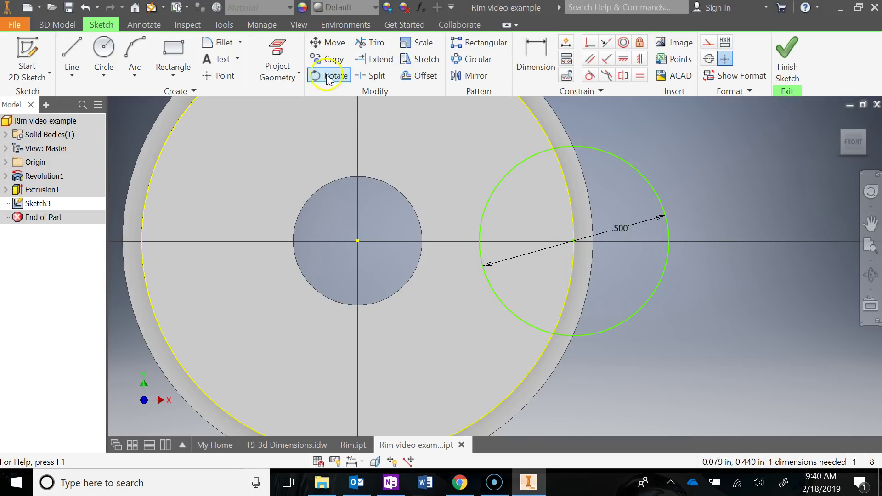
# Trim the part of the circle outside the projected edge and constrain its center horizontally to the rim's center point.
pyautogui.click(376, 46)
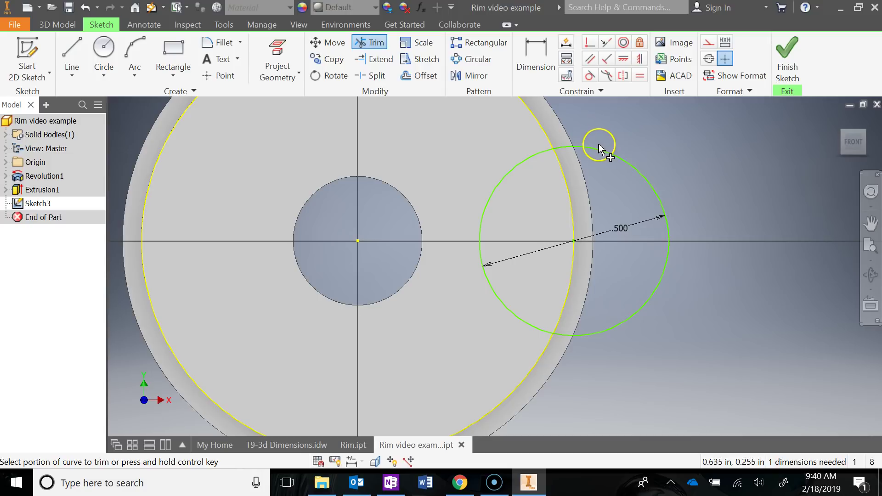
pyautogui.click(598, 147)
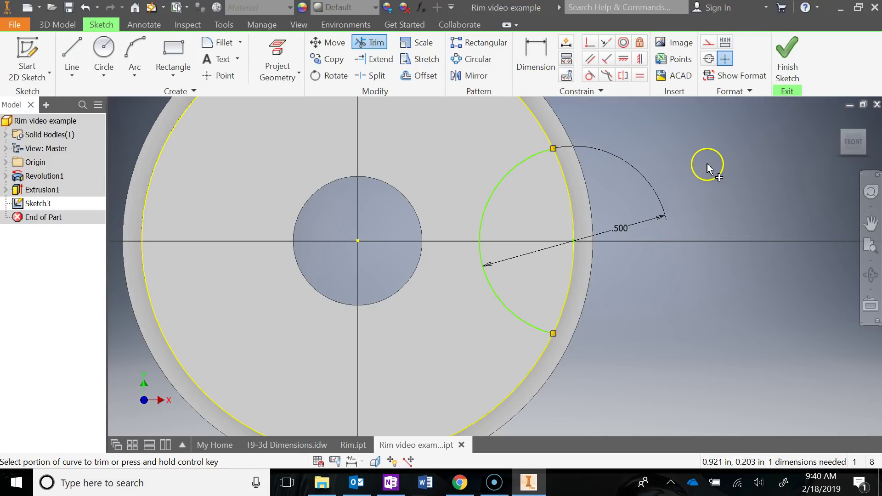
pyautogui.press('Escape')
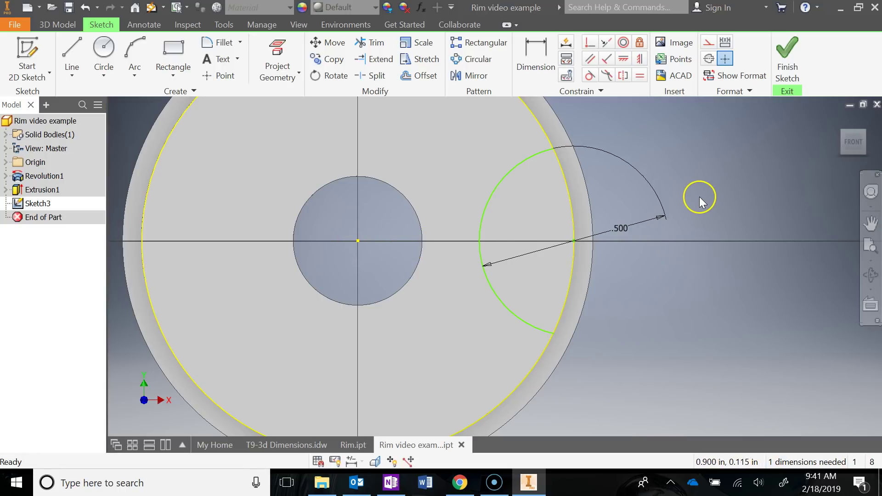
pyautogui.click(624, 59)
pyautogui.click(574, 242)
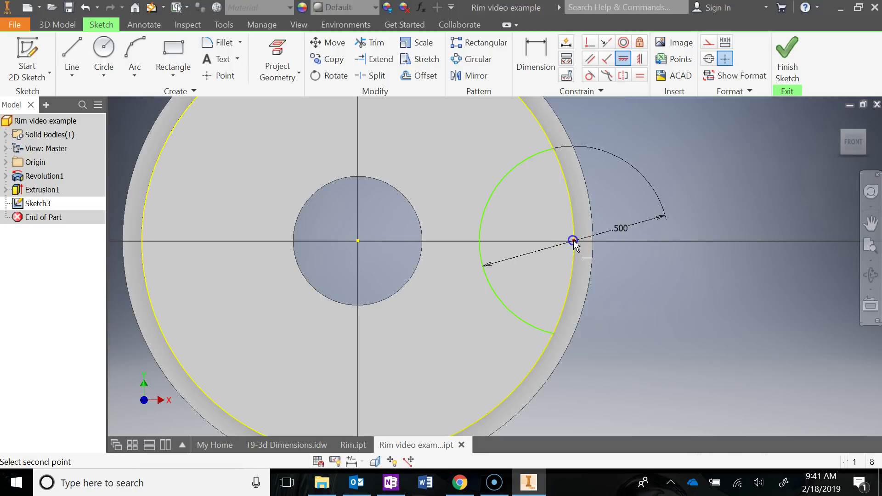
pyautogui.click(358, 241)
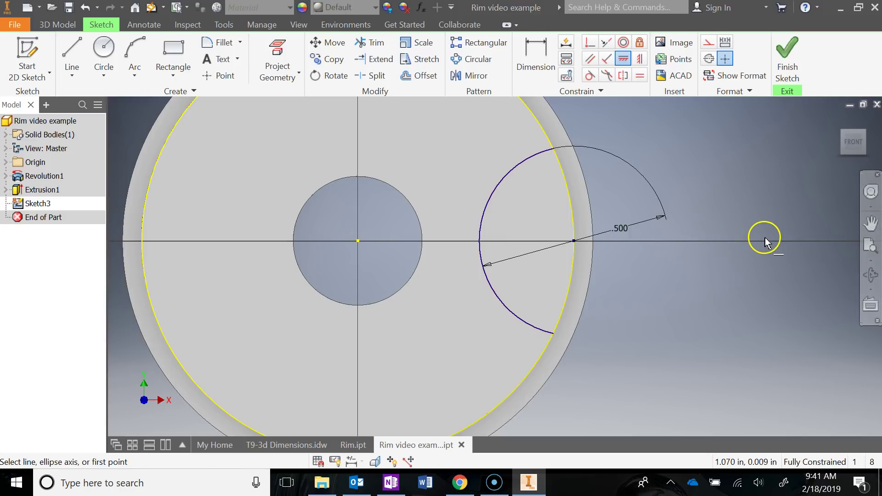
# Finish the sketch and extrude the trimmed circle region as a cut into the rim with the extent set to All.
pyautogui.click(787, 69)
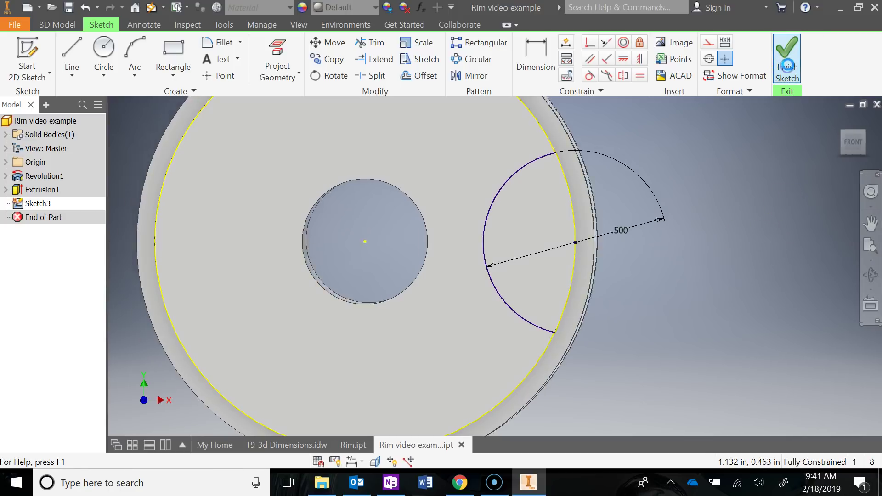
pyautogui.click(73, 55)
pyautogui.click(212, 180)
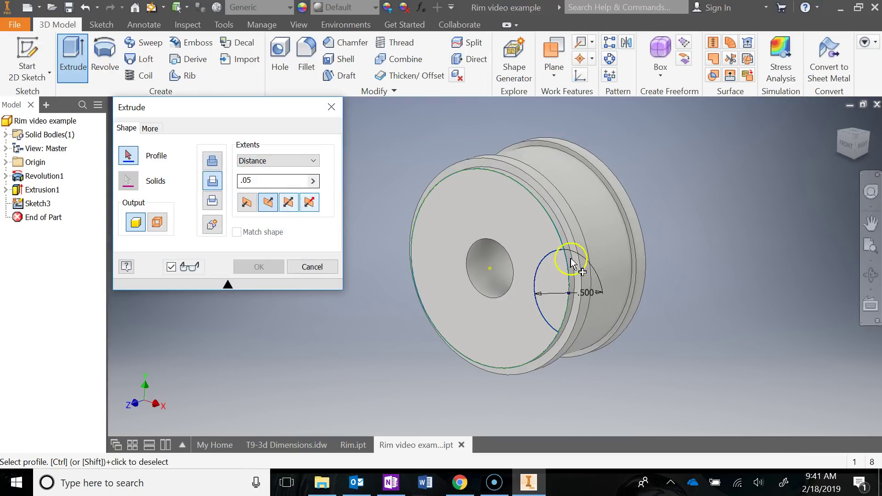
pyautogui.click(551, 274)
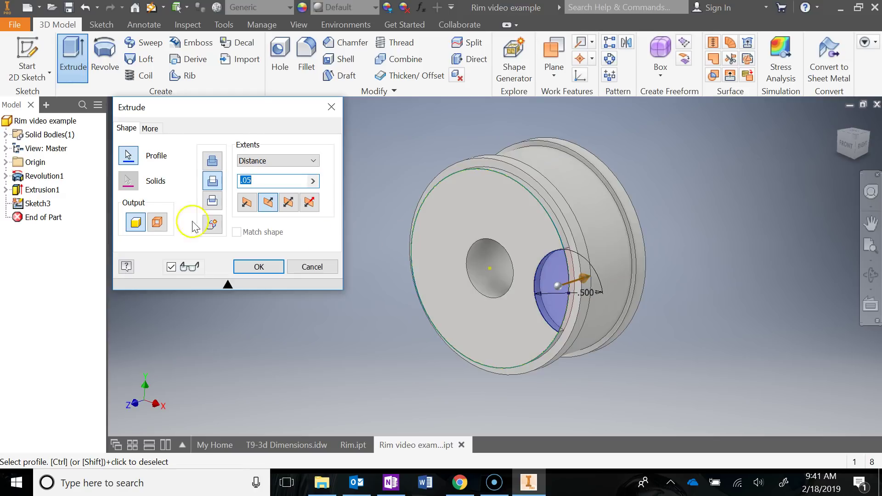
pyautogui.click(293, 160)
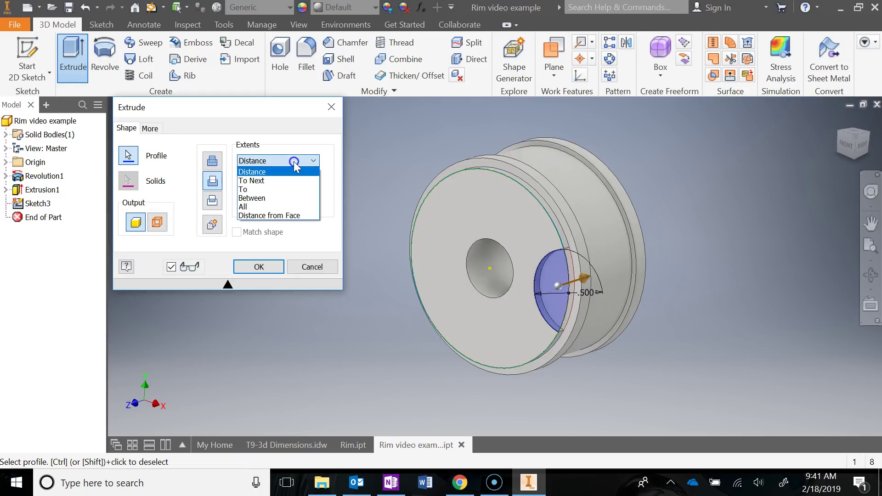
pyautogui.click(281, 209)
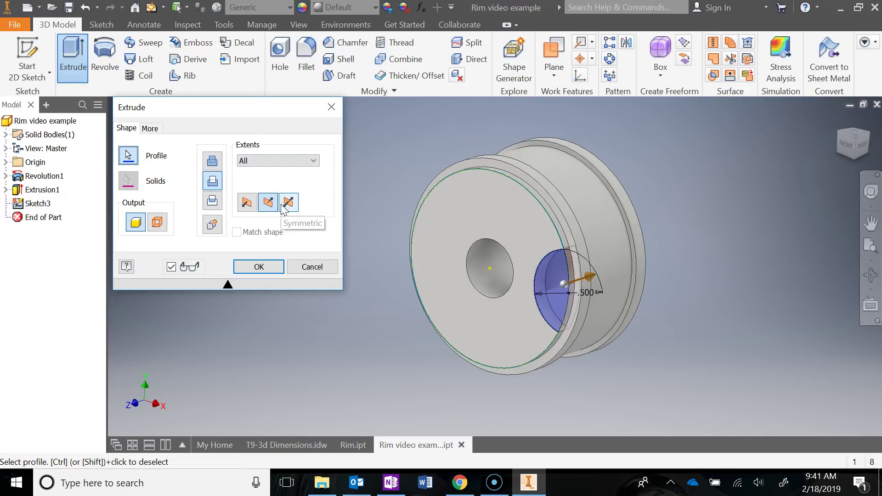
pyautogui.click(258, 267)
pyautogui.moveTo(660, 295)
pyautogui.keyDown('shift'); pyautogui.mouseDown(button='middle')
pyautogui.moveTo(685, 277)
pyautogui.moveTo(730, 276)
pyautogui.moveTo(644, 289)
pyautogui.mouseUp(button='middle'); pyautogui.keyUp('shift')
pyautogui.click(753, 248)
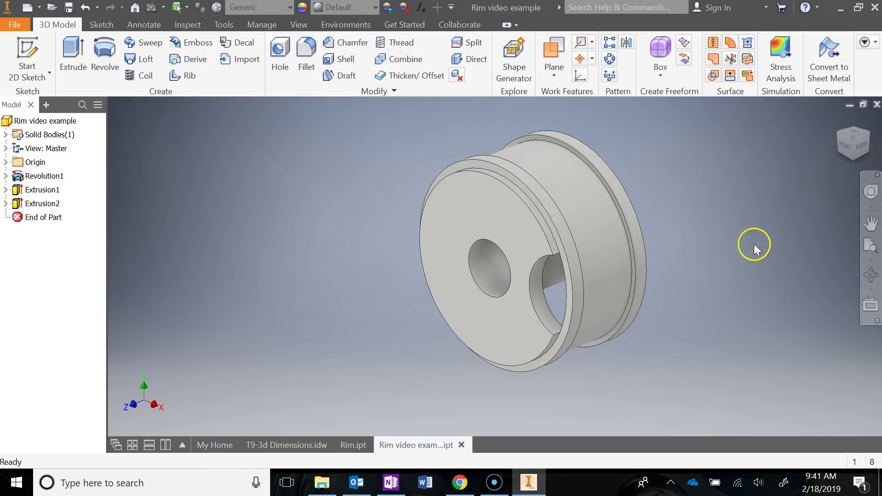
# Create a circular pattern of the cutout with 5 occurrences around the axis of the center bore.
pyautogui.click(610, 59)
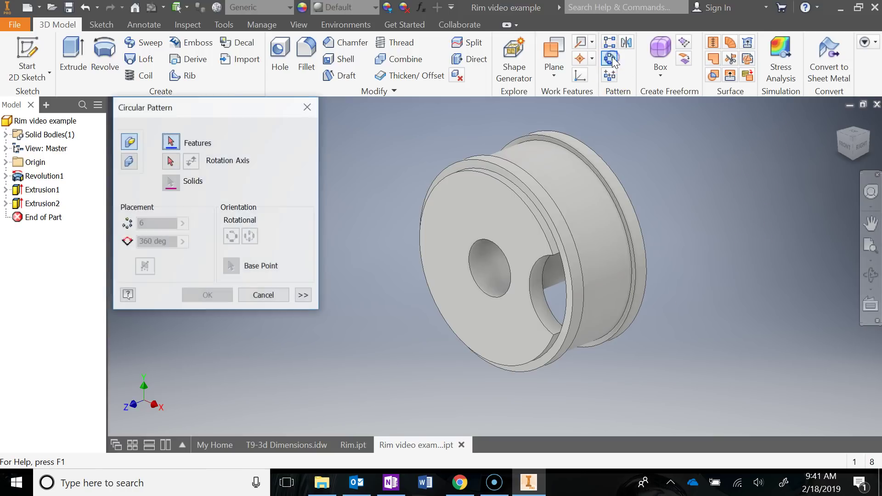
pyautogui.click(537, 271)
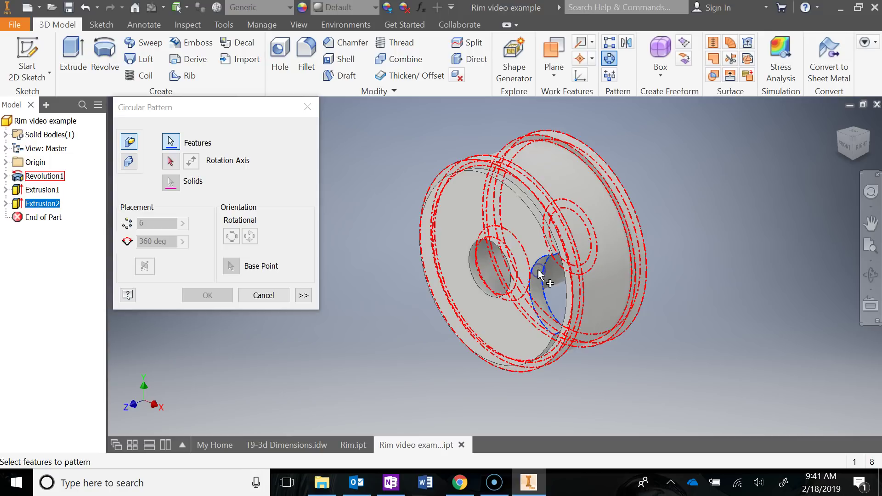
pyautogui.click(170, 162)
pyautogui.click(490, 270)
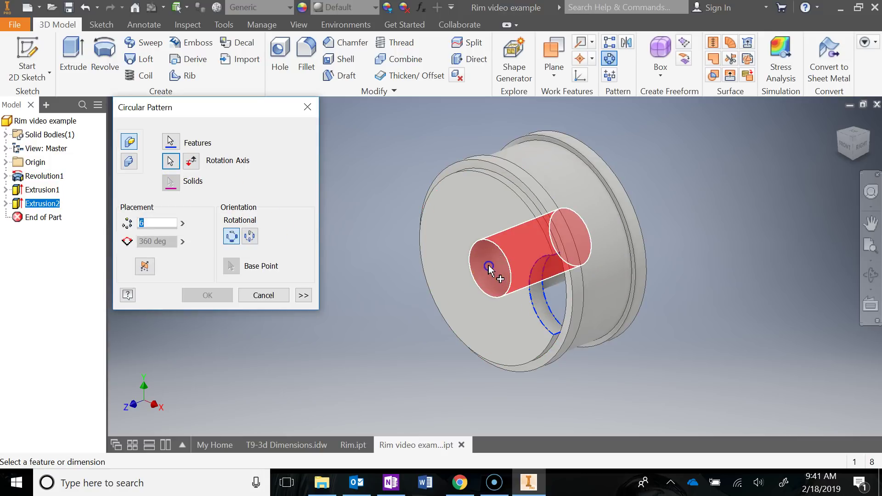
pyautogui.write('5')
pyautogui.click(208, 295)
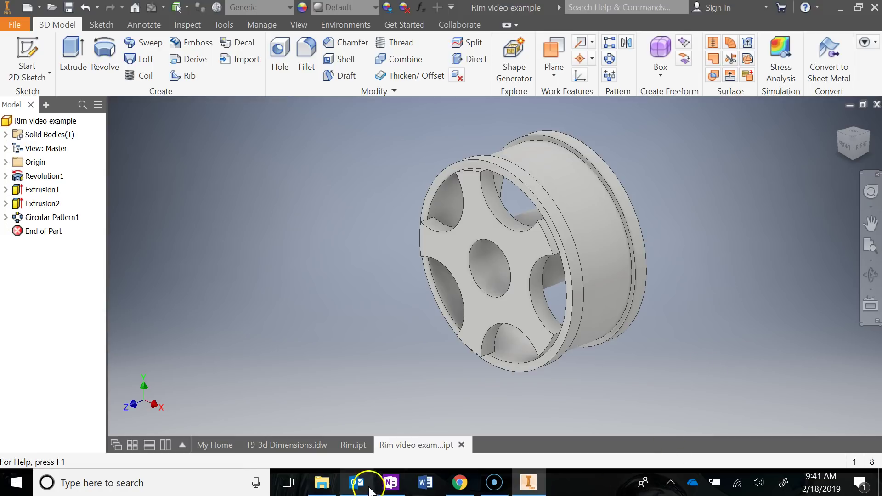
# Check the rounding radius on the OneNote rim drawing and fillet the outer front edges of all five spokes with a 0.125 in radius.
pyautogui.moveTo(391, 482)
pyautogui.click(369, 393)
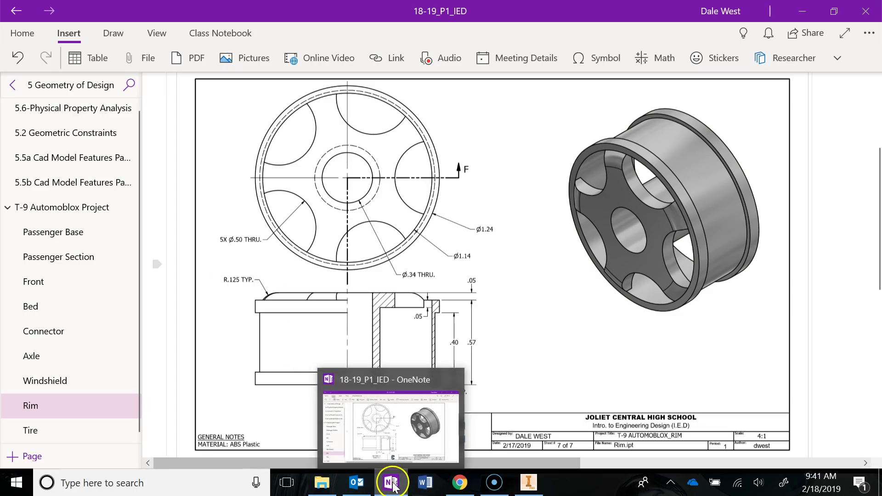
pyautogui.click(528, 483)
pyautogui.click(307, 50)
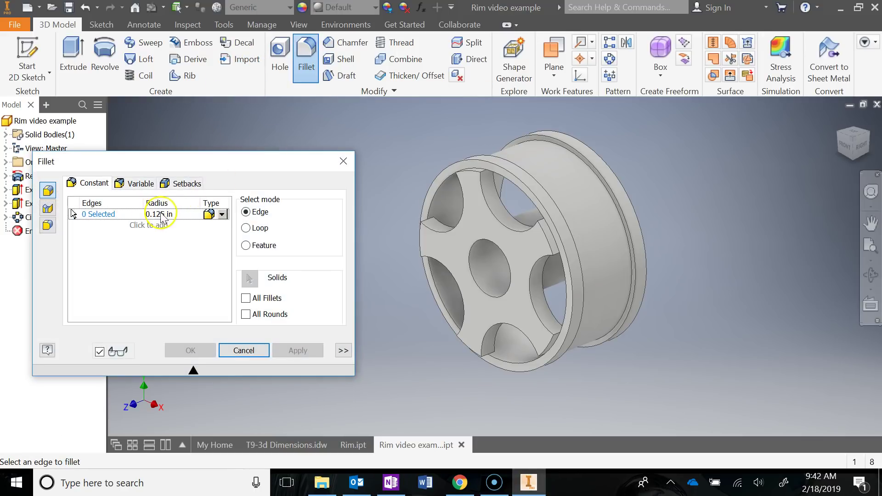
pyautogui.click(473, 170)
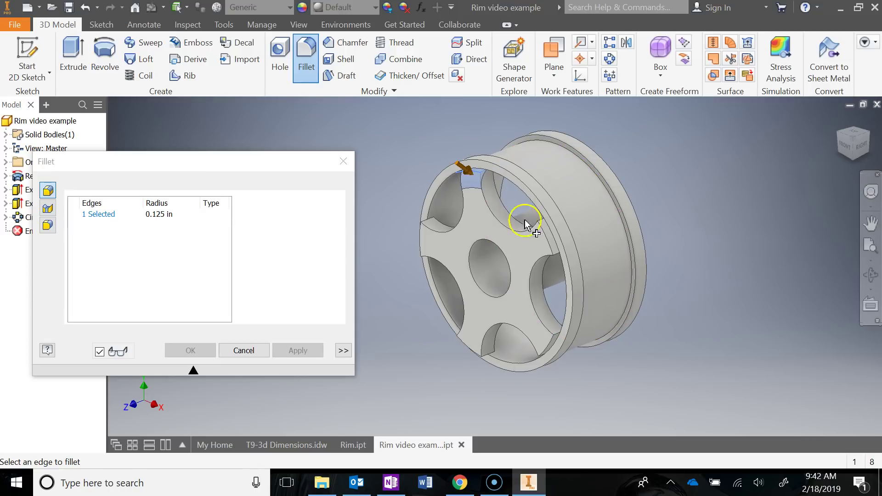
pyautogui.click(543, 239)
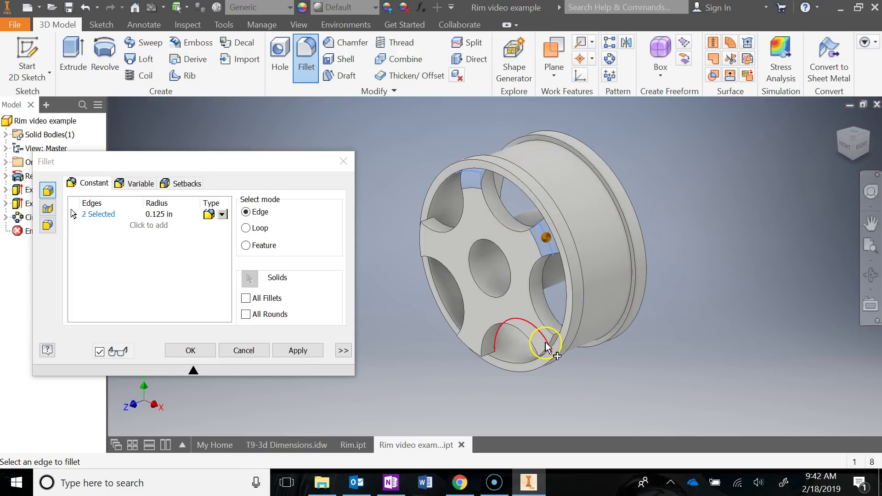
pyautogui.moveTo(605, 339); pyautogui.dragTo(507, 316)
pyautogui.click(498, 312)
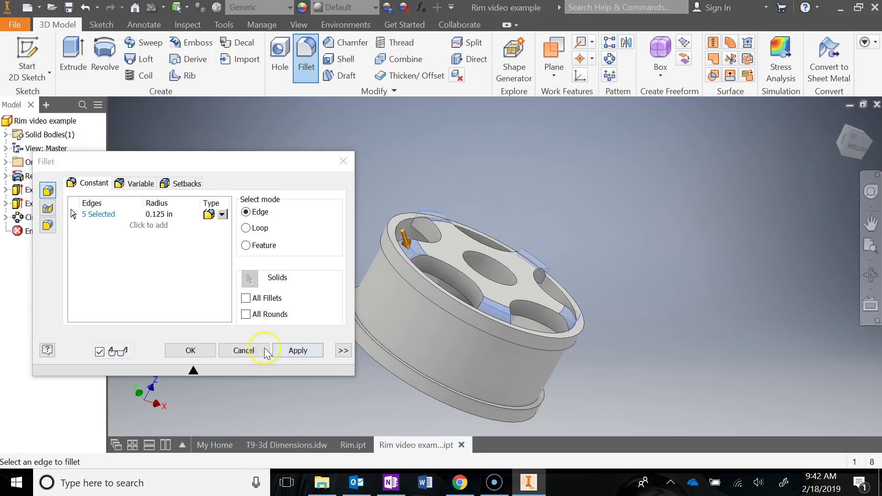
pyautogui.click(186, 350)
pyautogui.keyDown('shift'); pyautogui.moveTo(788, 226); pyautogui.dragTo(626, 269, button='middle'); pyautogui.keyUp('shift')
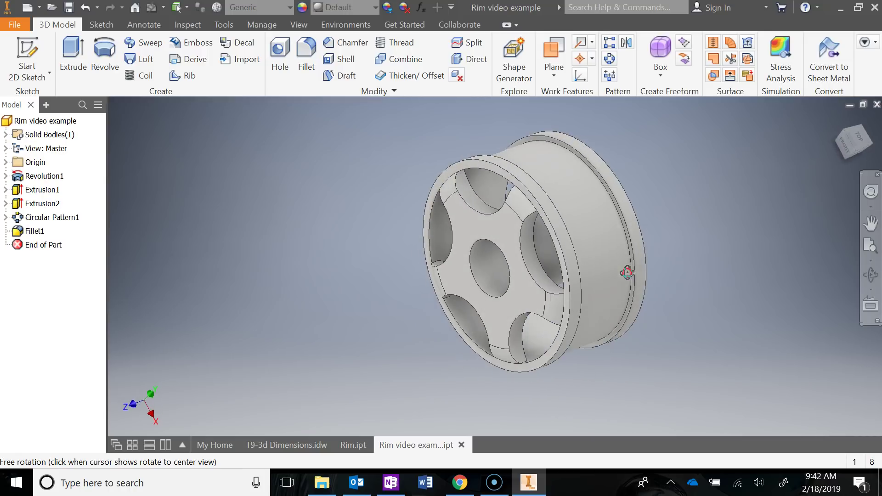
# Return to the home view and set the rim's material to ABS Plastic.
pyautogui.click(839, 122)
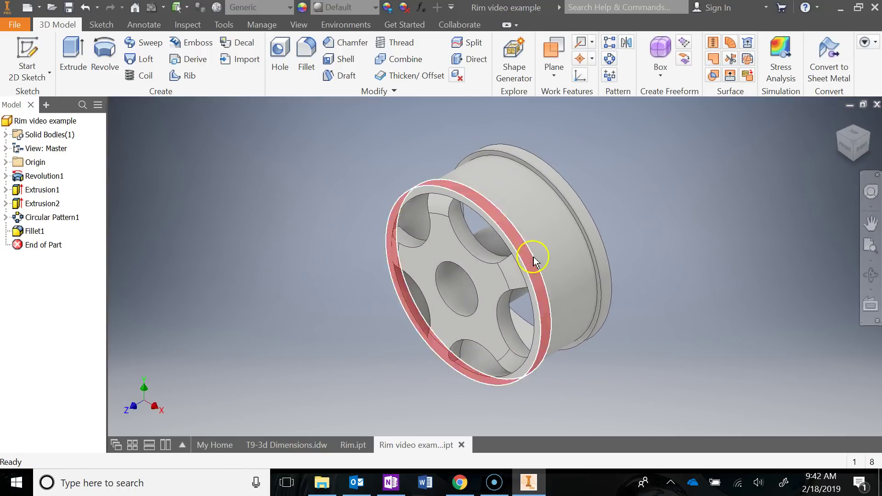
pyautogui.click(277, 9)
pyautogui.scroll(5, 274, 9)
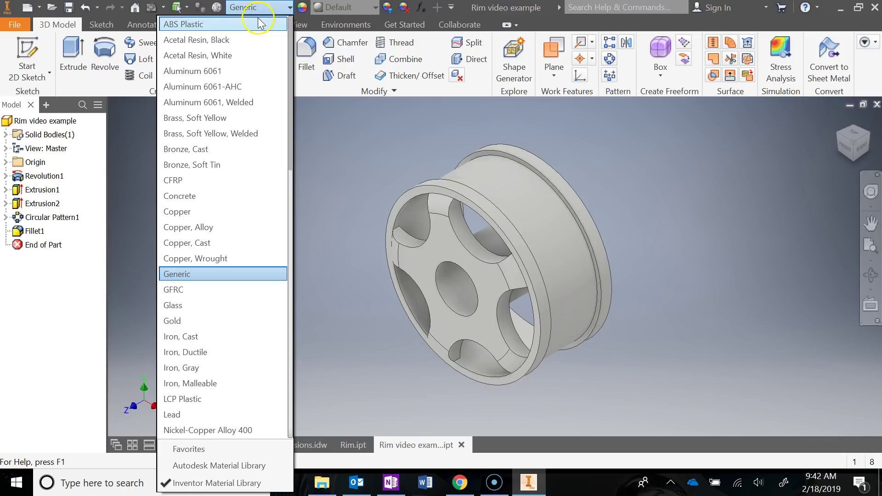
pyautogui.click(244, 26)
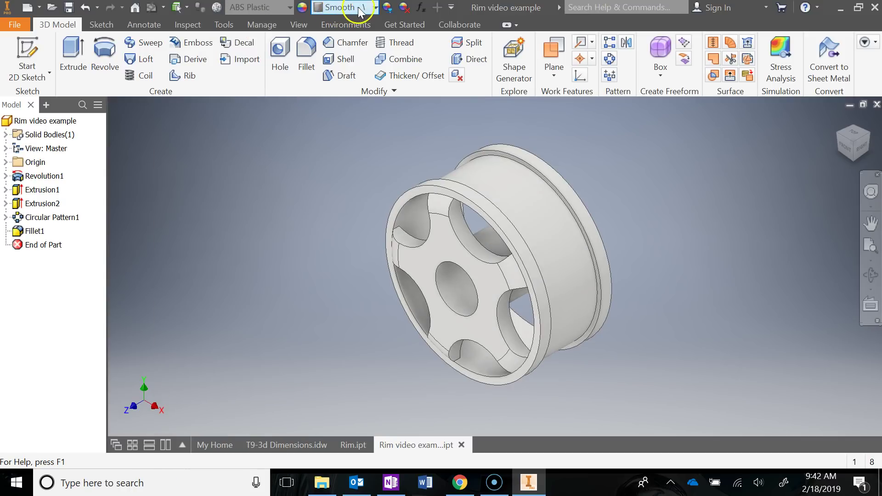
# Set the rim's appearance to Aluminum - Dark.
pyautogui.click(375, 8)
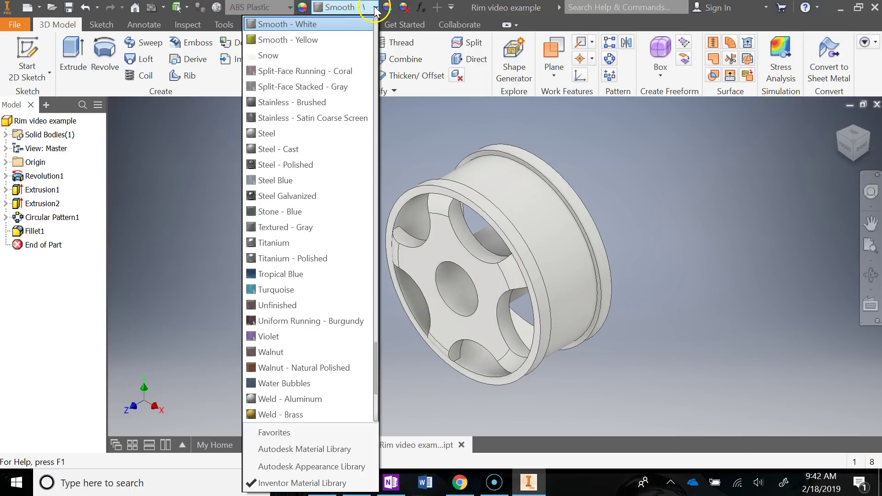
pyautogui.scroll(1, 368, 225)
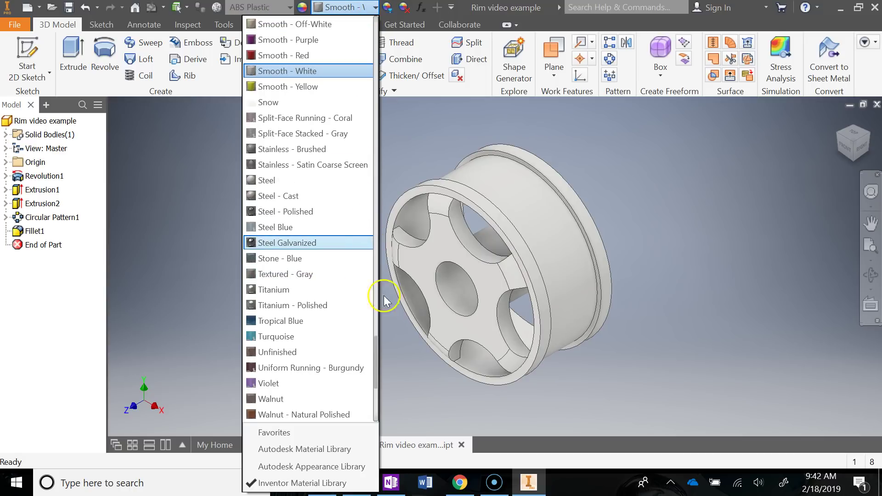
pyautogui.moveTo(376, 352); pyautogui.dragTo(381, 28)
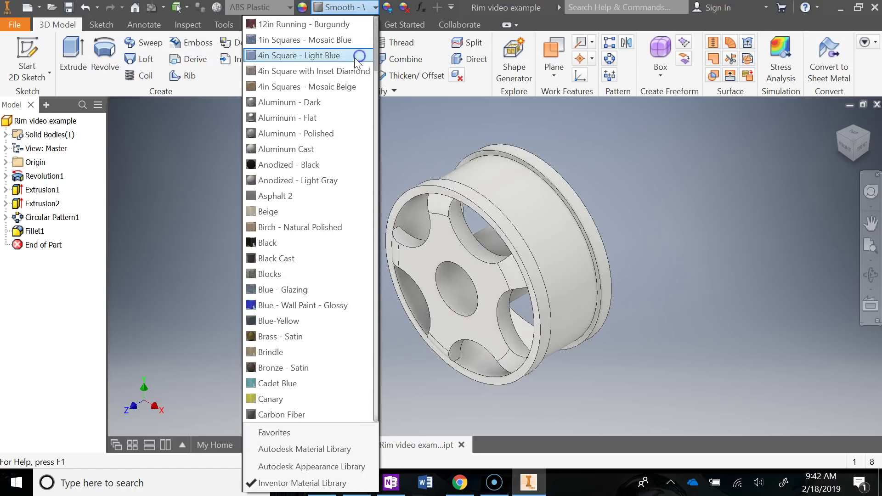
pyautogui.click(329, 106)
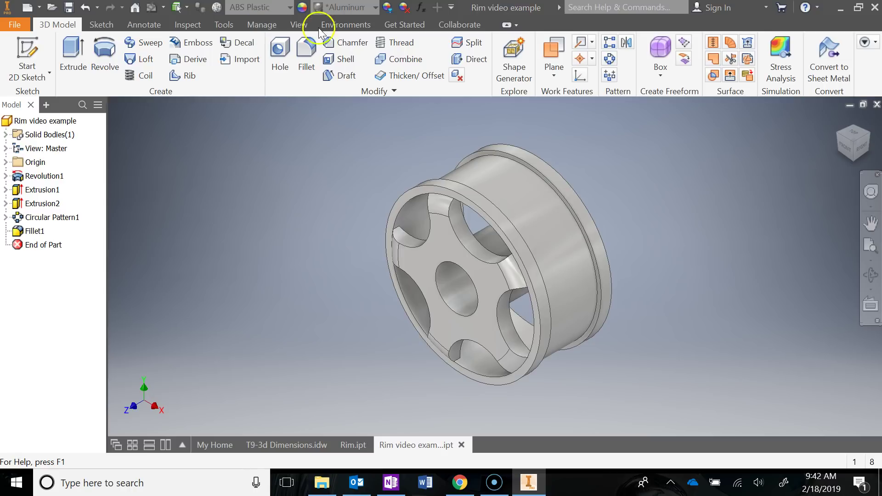
# Update the rim's physical properties in its iProperties with ABS Plastic as the material and save the part.
pyautogui.click(334, 9)
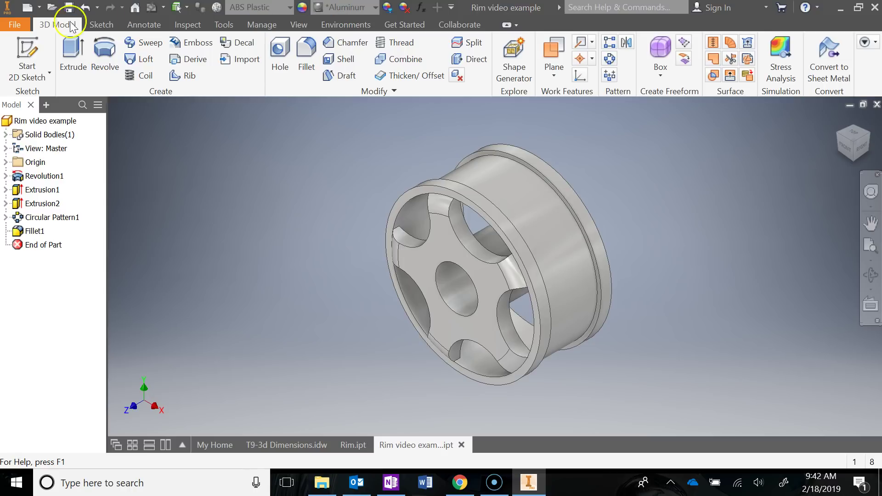
pyautogui.click(16, 27)
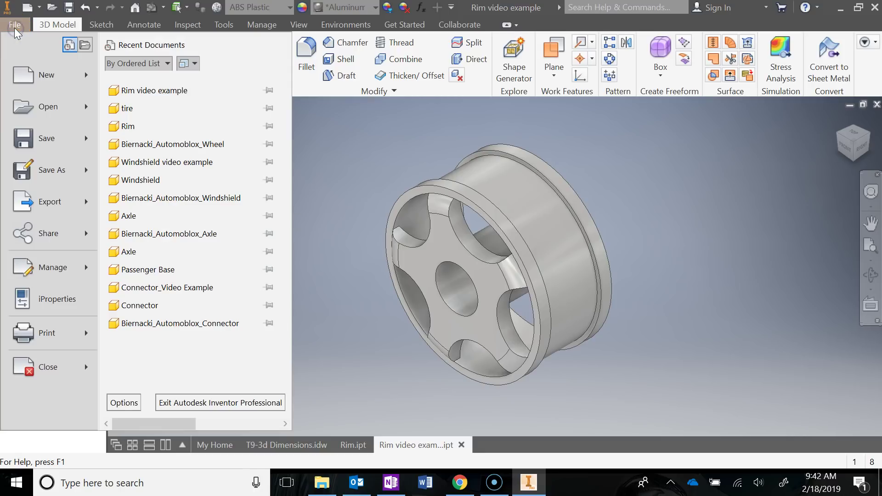
pyautogui.click(51, 300)
pyautogui.click(311, 46)
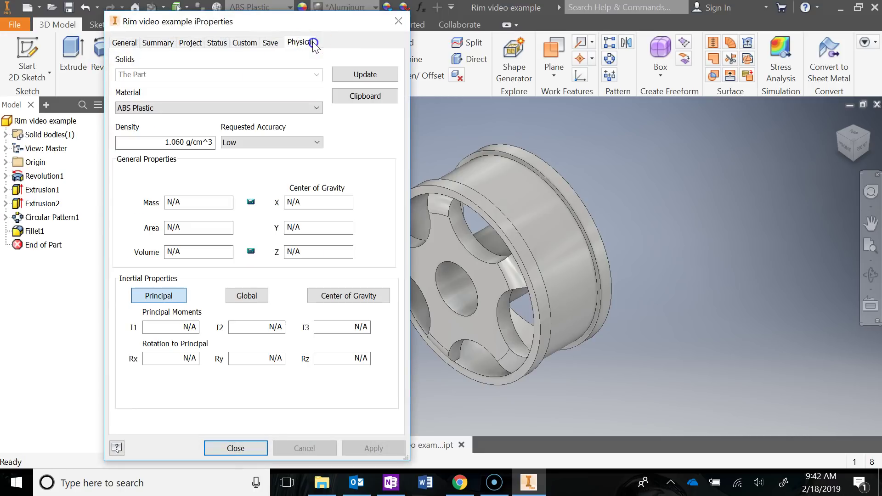
pyautogui.click(359, 78)
pyautogui.click(242, 448)
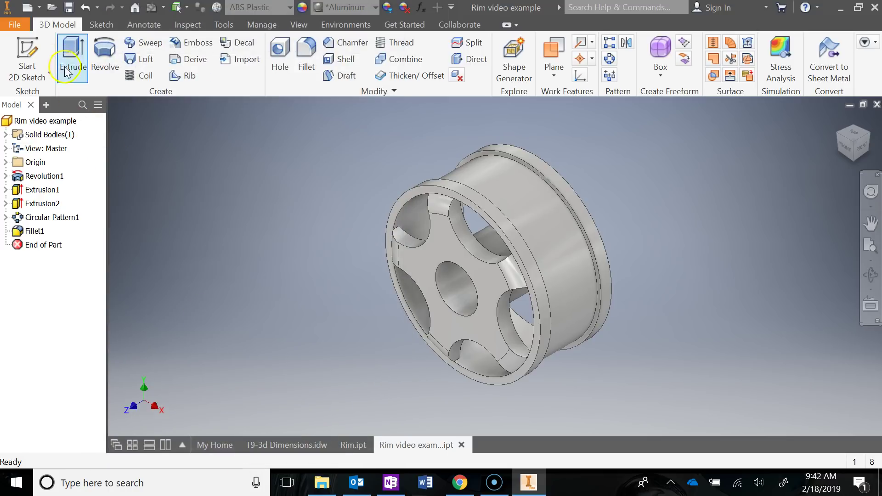
pyautogui.click(73, 9)
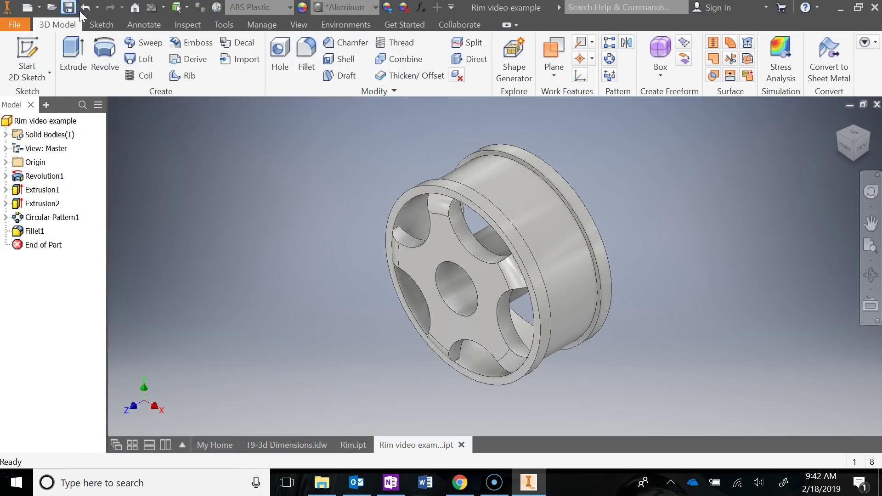
# Take a screen clip of the model browser and rim, switch to OneNote, and paste it above the drawing on the Rim page.
pyautogui.moveTo(268, 163); pyautogui.dragTo(74, 177, button='middle')
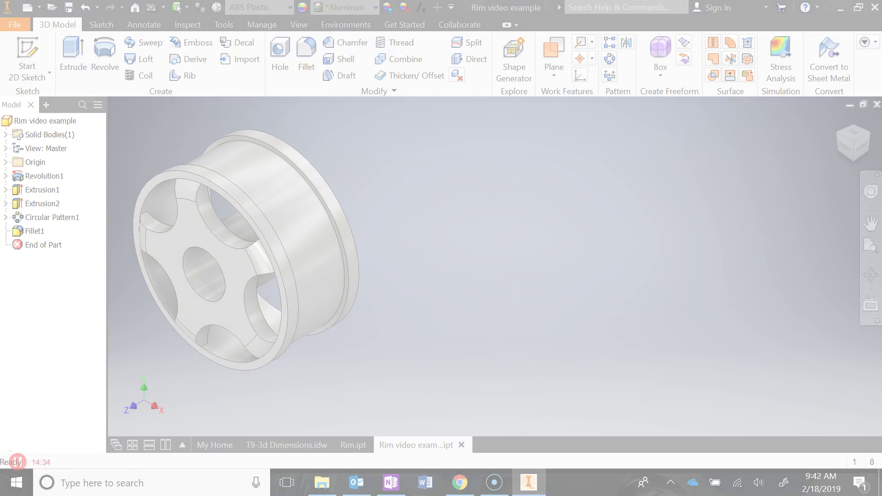
pyautogui.moveTo(1, 98)
pyautogui.mouseDown()
pyautogui.moveTo(309, 354)
pyautogui.moveTo(380, 401)
pyautogui.moveTo(384, 420)
pyautogui.moveTo(368, 419)
pyautogui.moveTo(374, 427)
pyautogui.mouseUp()
pyautogui.click(391, 482)
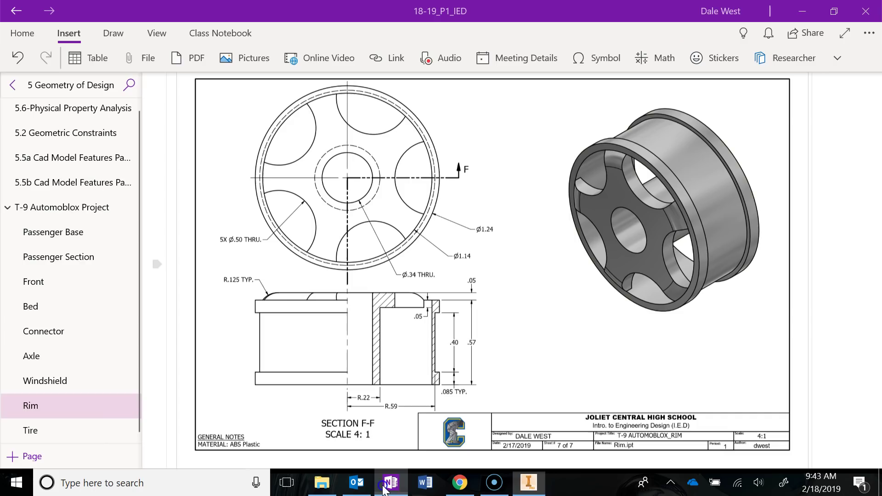
pyautogui.scroll(5, 472, 331)
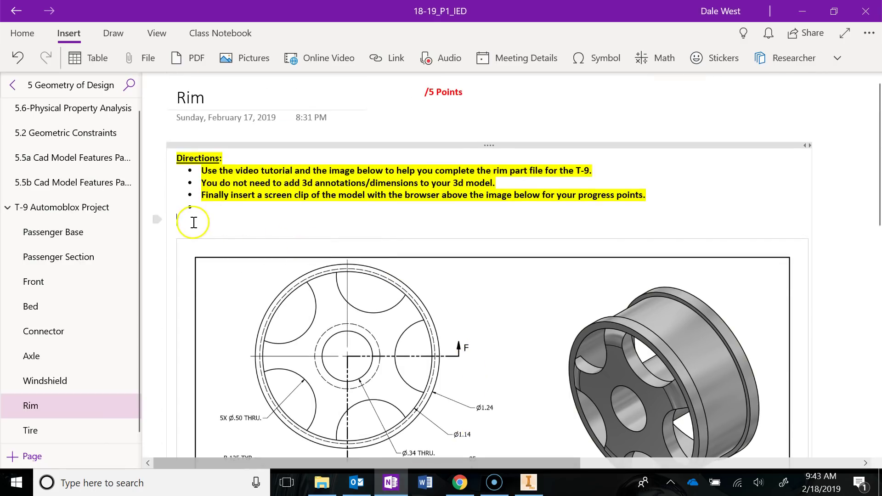
pyautogui.hotkey('ctrl', 'v')
pyautogui.scroll(-3, 486, 272)
pyautogui.scroll(1, 493, 286)
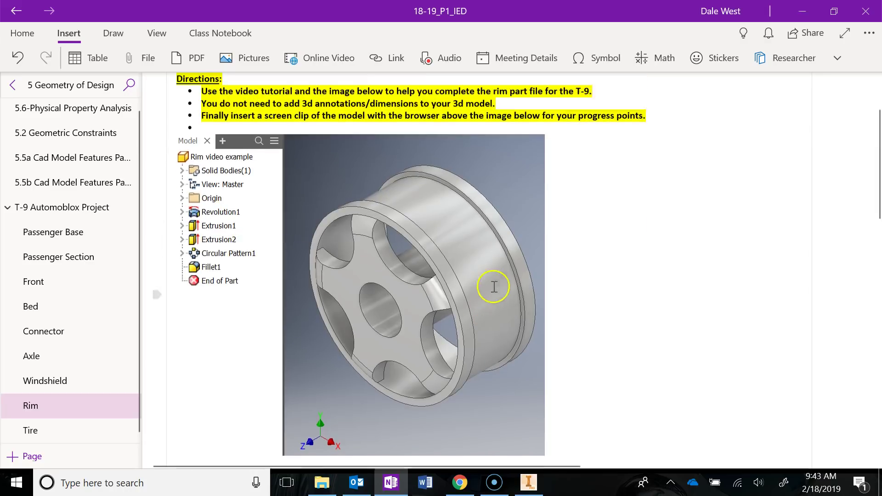
pyautogui.scroll(2, 524, 296)
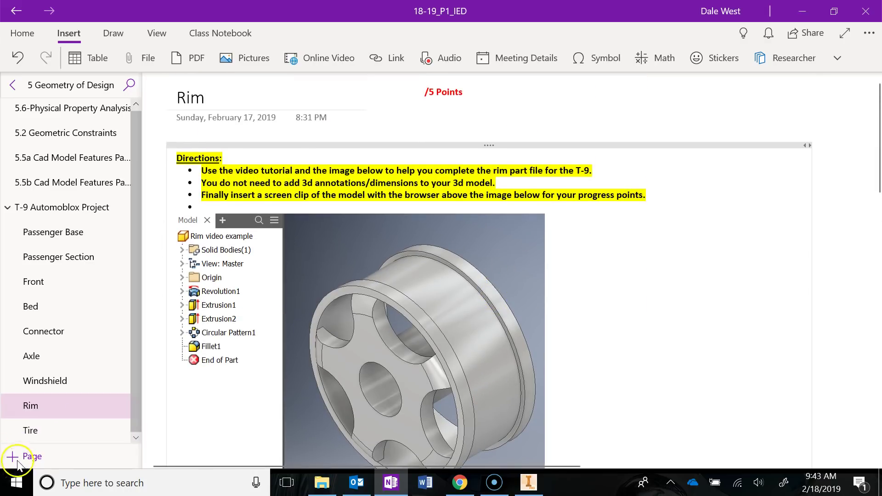